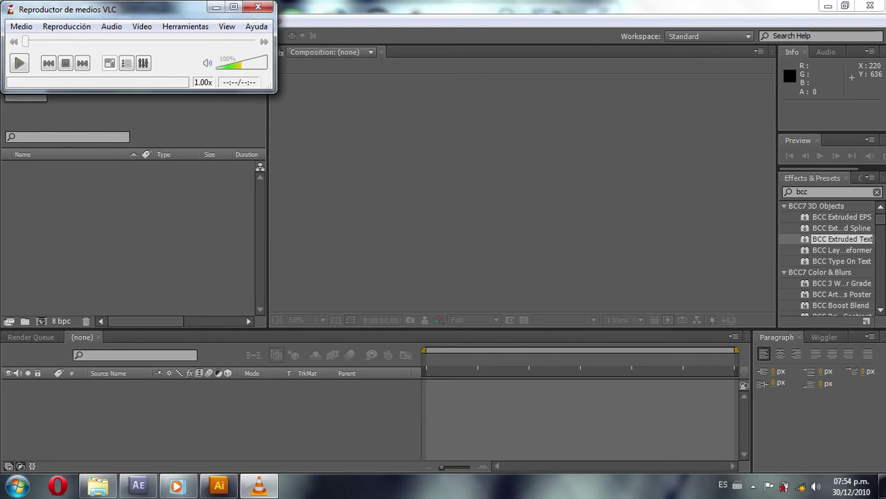
- Watch the finished extruded-text video in VLC, then close the player
left_click(177, 486)
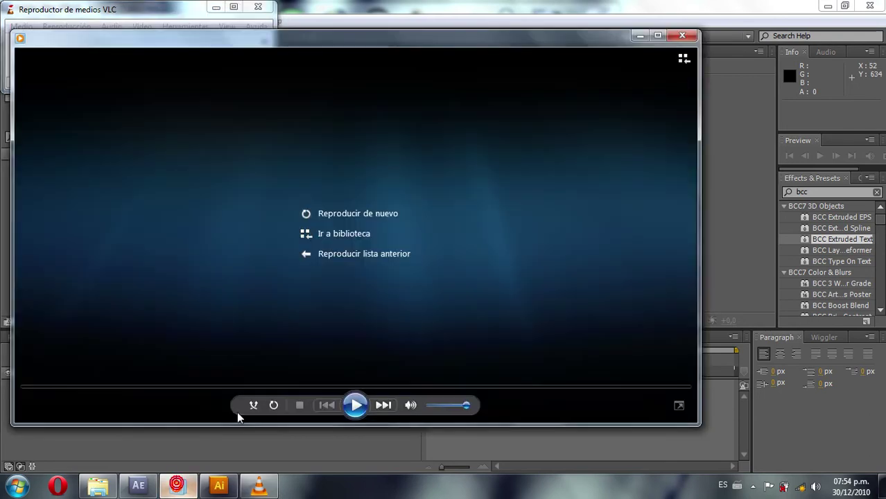
left_click(352, 406)
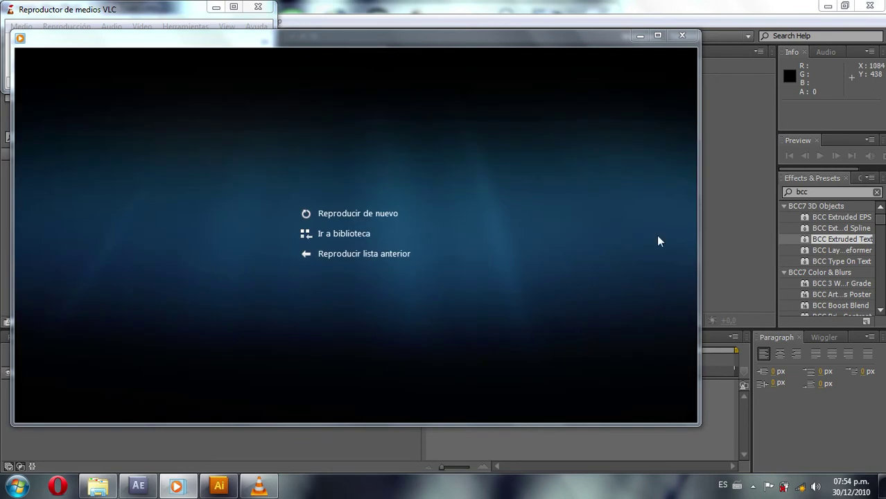
left_click(369, 209)
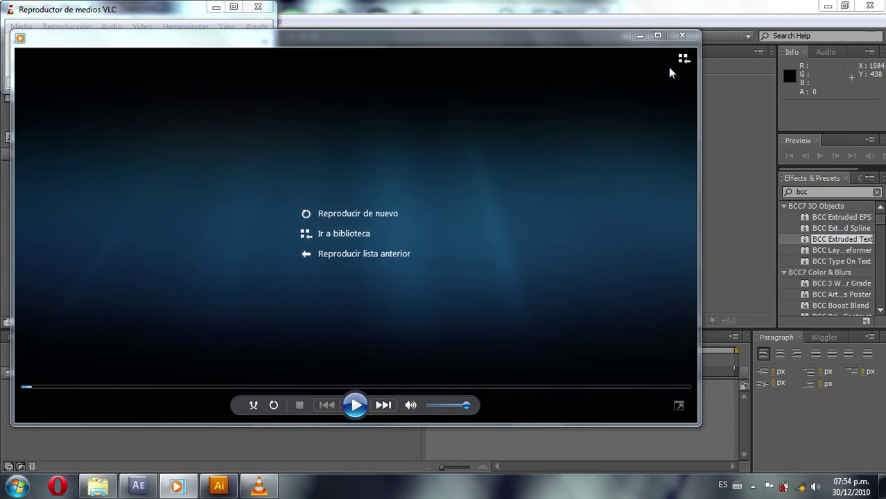
left_click(683, 37)
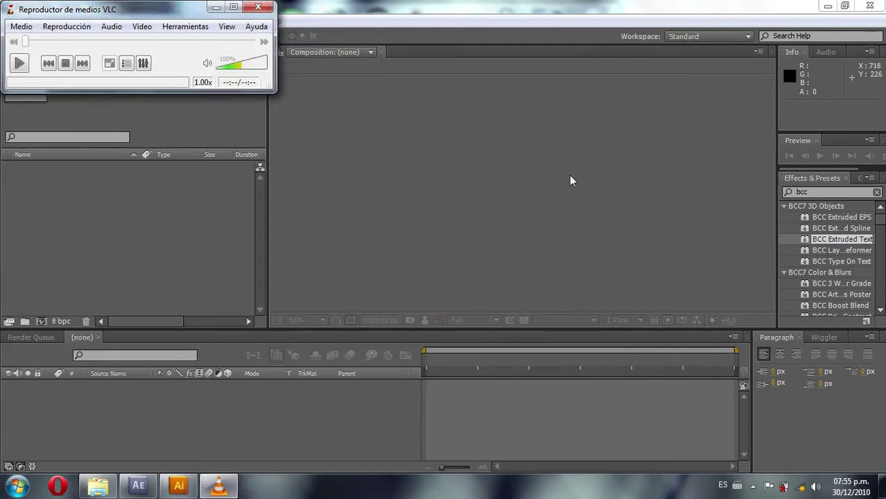
left_click(257, 7)
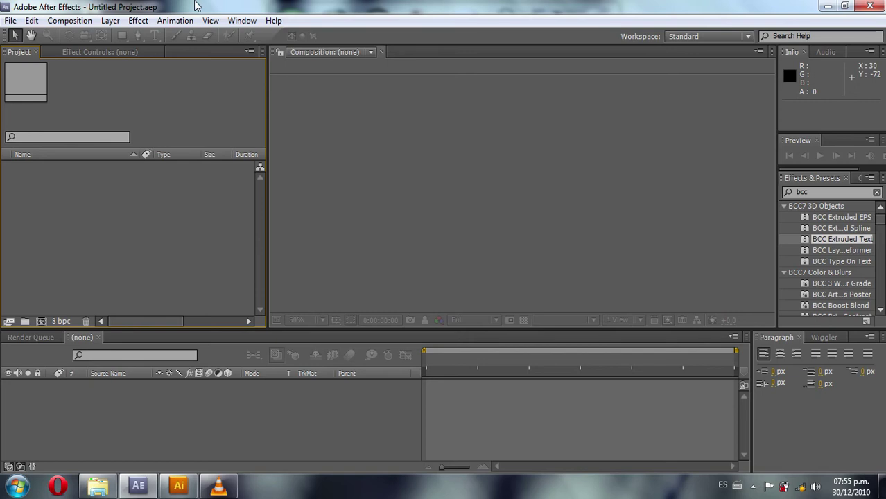
left_click(177, 6)
- Create a new 1050×576, 25 fps composition named texto extruido
left_click(64, 20)
left_click(88, 38)
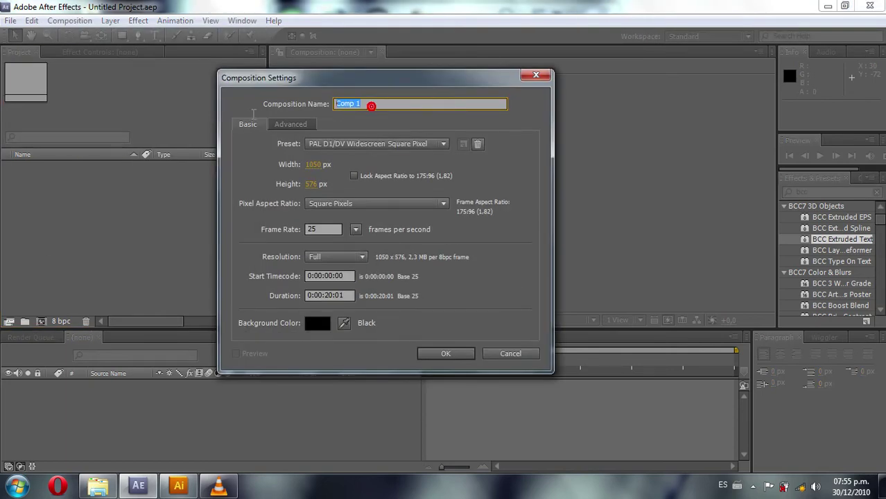
type("tye")
key("BackSpace")
key("BackSpace")
key("BackSpace")
type("e")
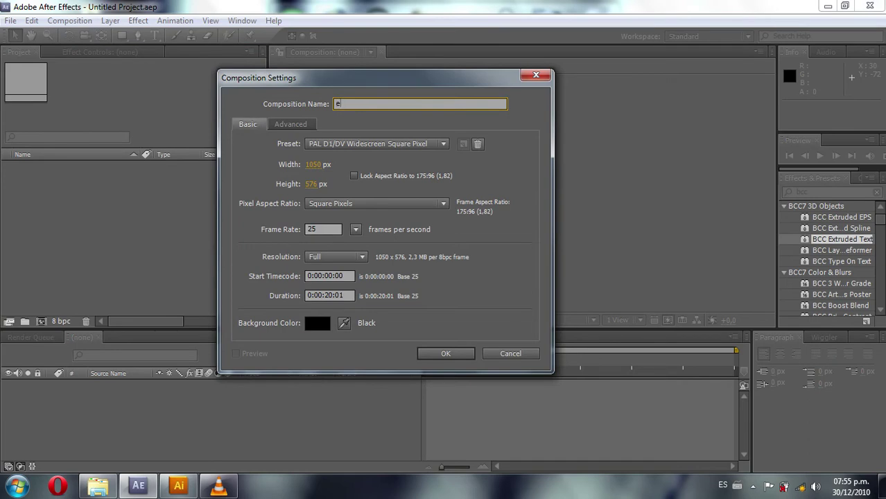
key("BackSpace")
type("tes")
type("to extruido")
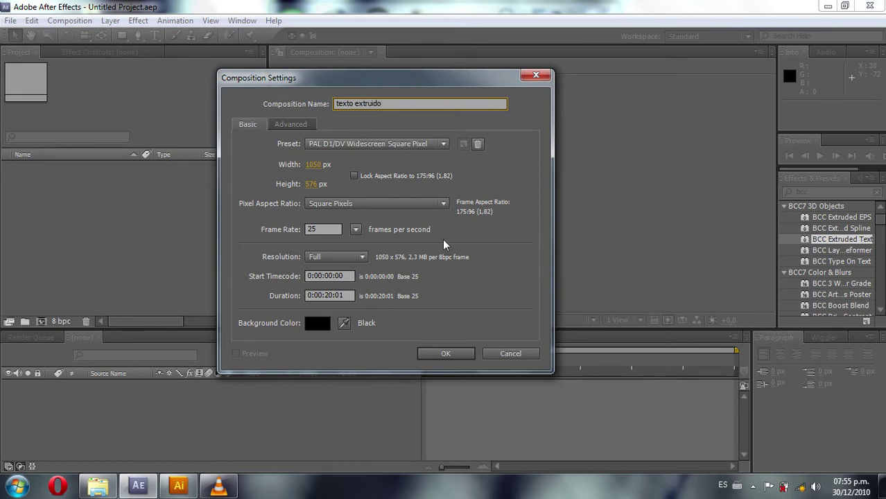
left_click(330, 295)
left_click(445, 357)
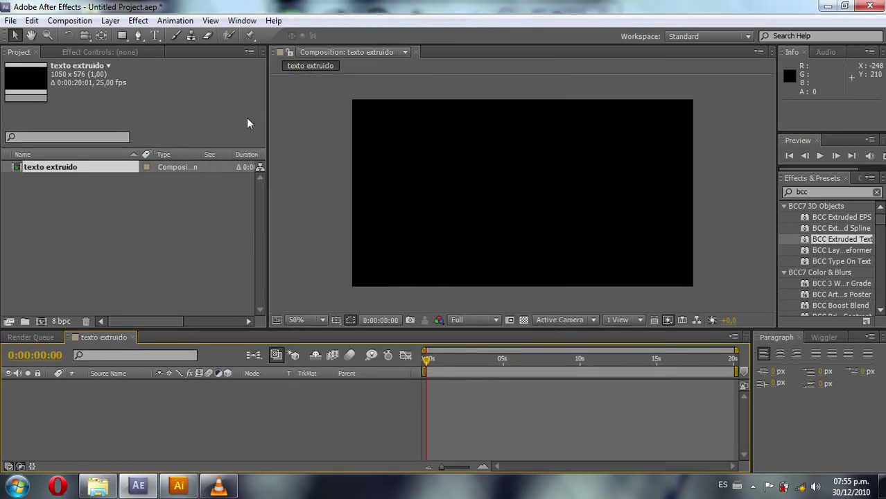
- Add a full-frame yellow solid, Yellow Solid 1 at 1050×576, to the composition
left_click(110, 20)
mouse_move(217, 40)
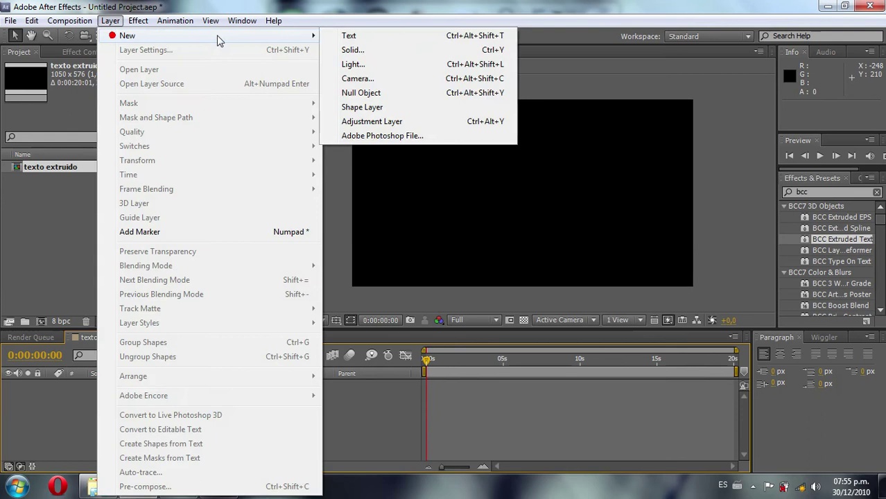
left_click(365, 53)
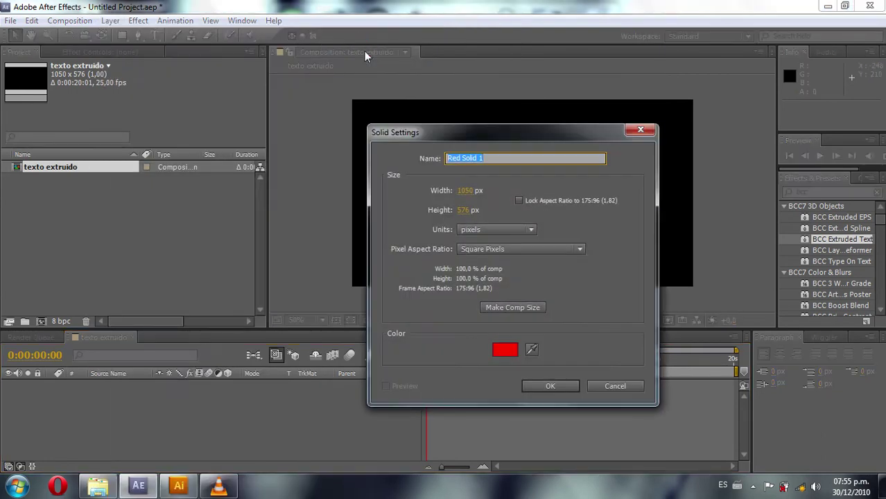
left_click(504, 350)
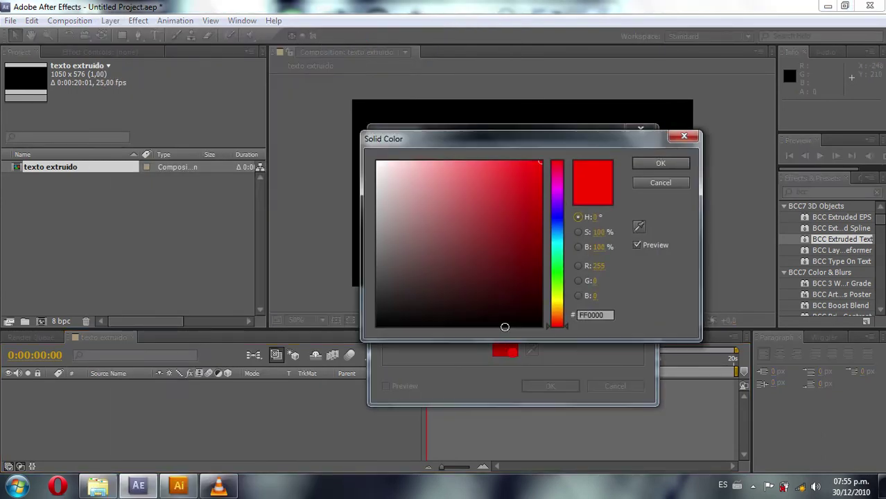
left_click(557, 298)
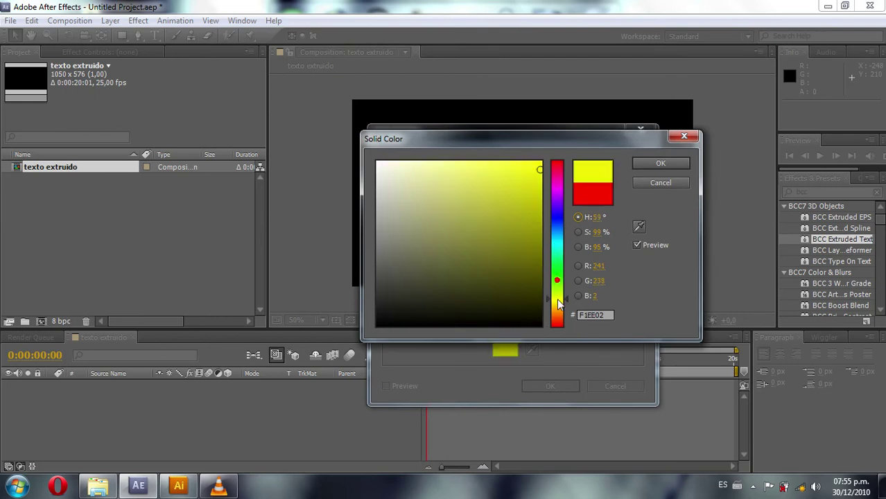
left_click(641, 167)
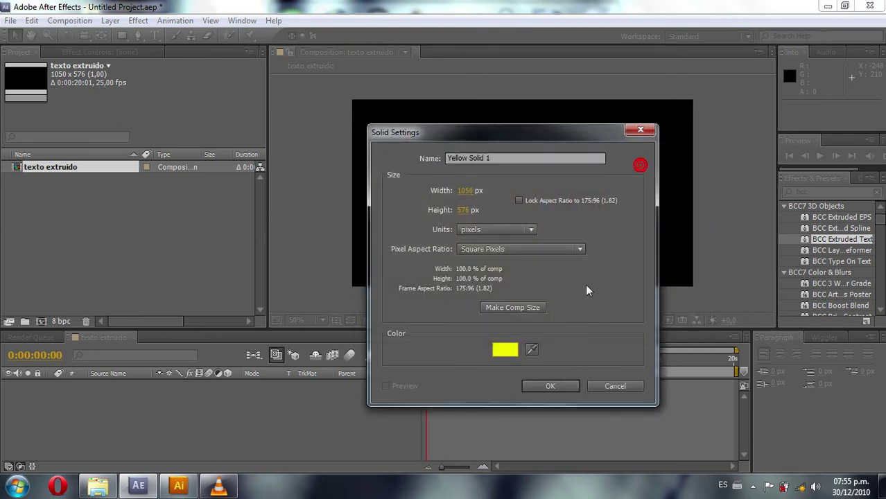
left_click(545, 384)
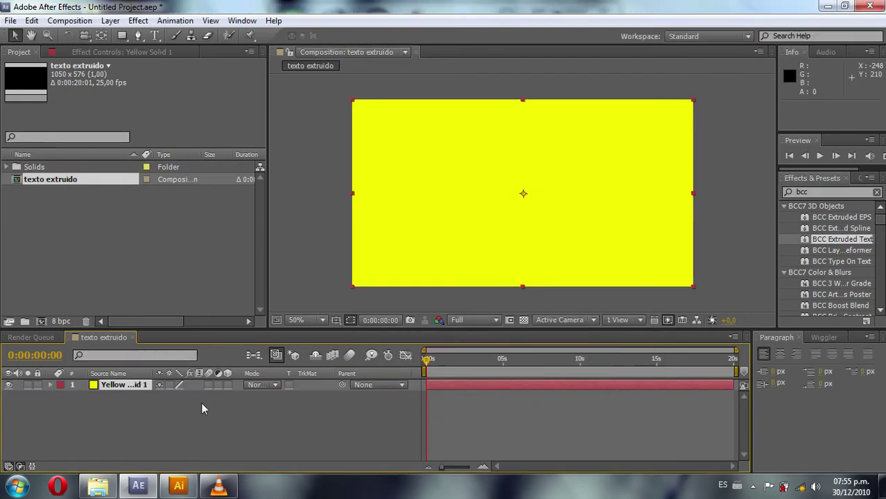
left_click(804, 192)
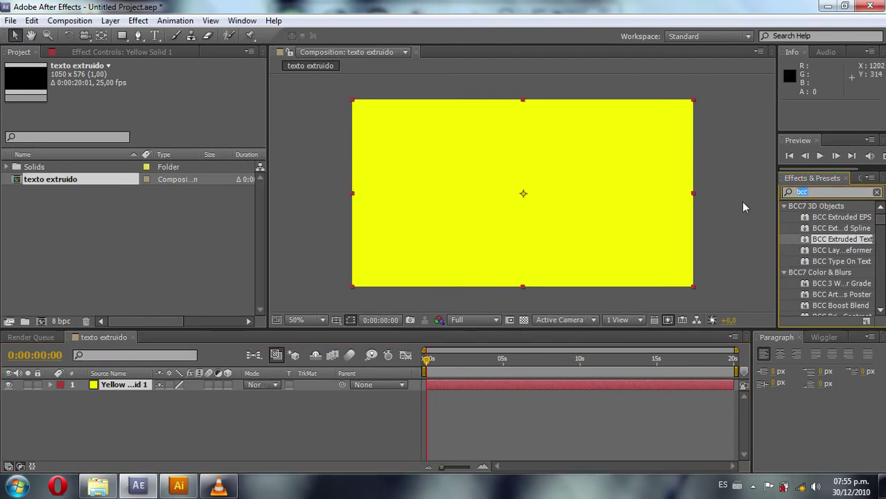
- Search 'bcc' and apply BCC Extruded Text from BCC7 3D Objects to Yellow Solid 1
type("bcc")
left_click(826, 210)
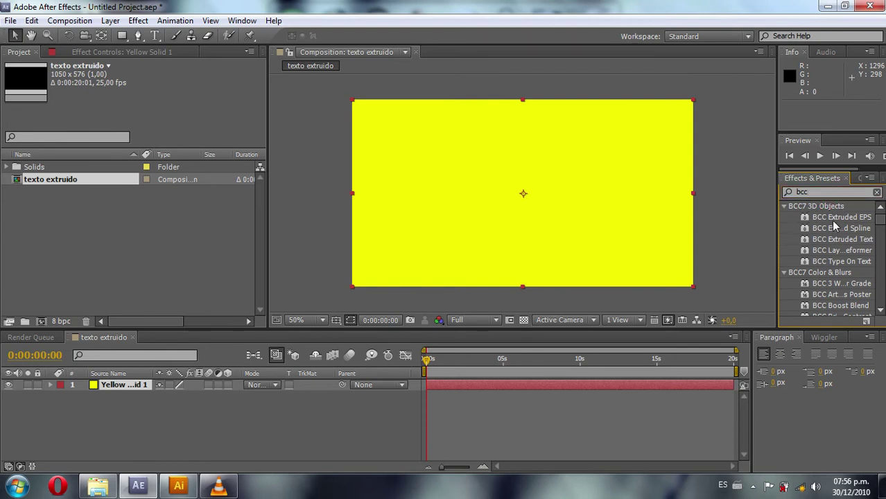
left_click(834, 241)
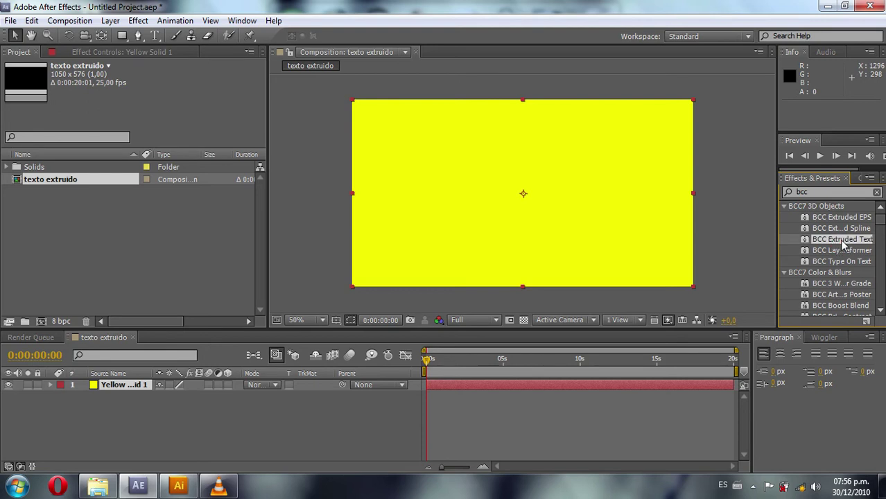
left_click_drag(840, 240, 669, 239)
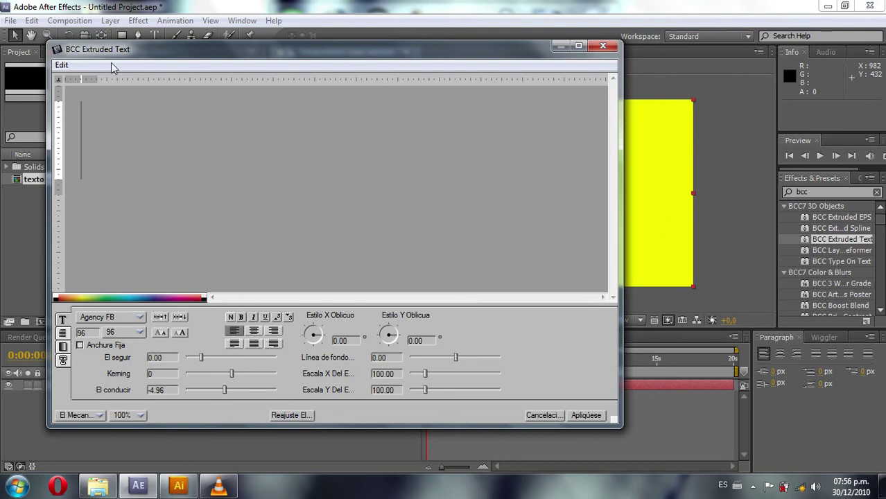
- At font size 48, type 'Boris Continuum' and 'texto extruido' on two lines
left_click_drag(121, 56, 182, 60)
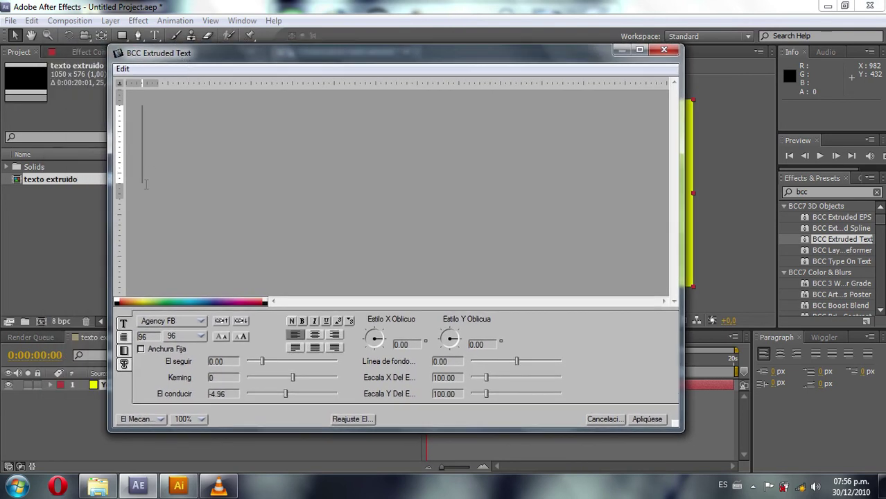
left_click(197, 337)
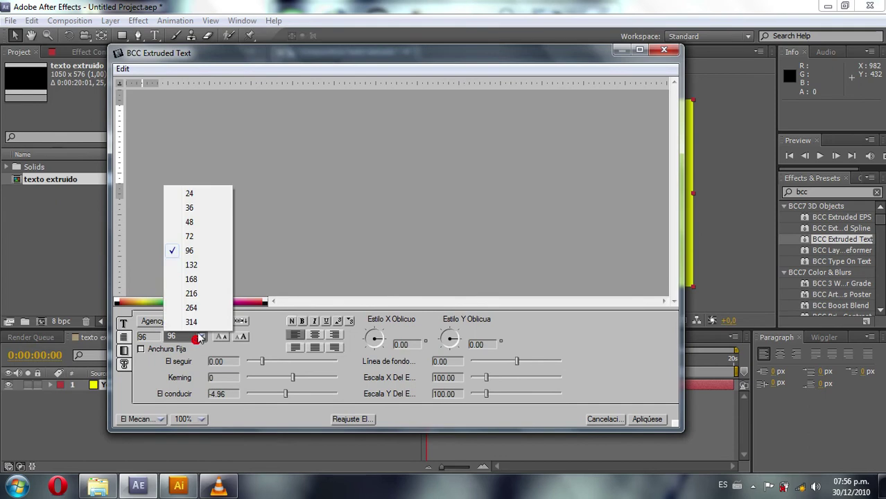
left_click(189, 223)
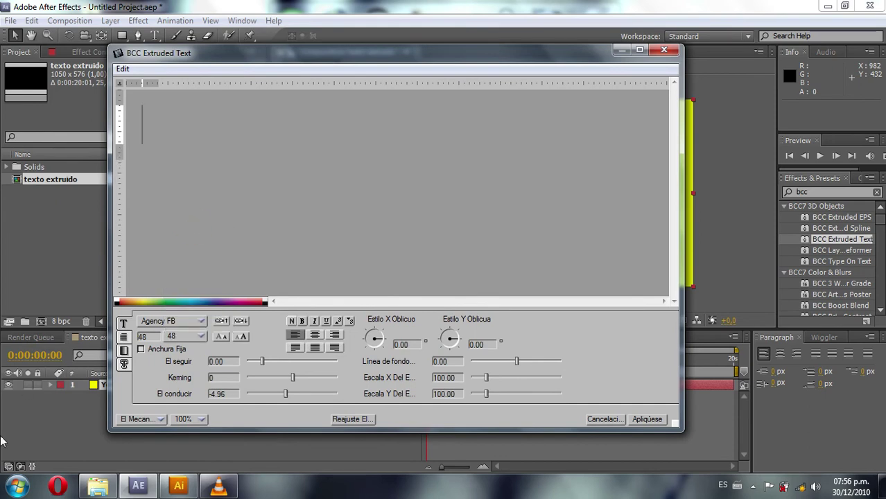
type("Boris Continuum")
key("Return")
type("tes")
key("BackSpace")
type("xto extruido")
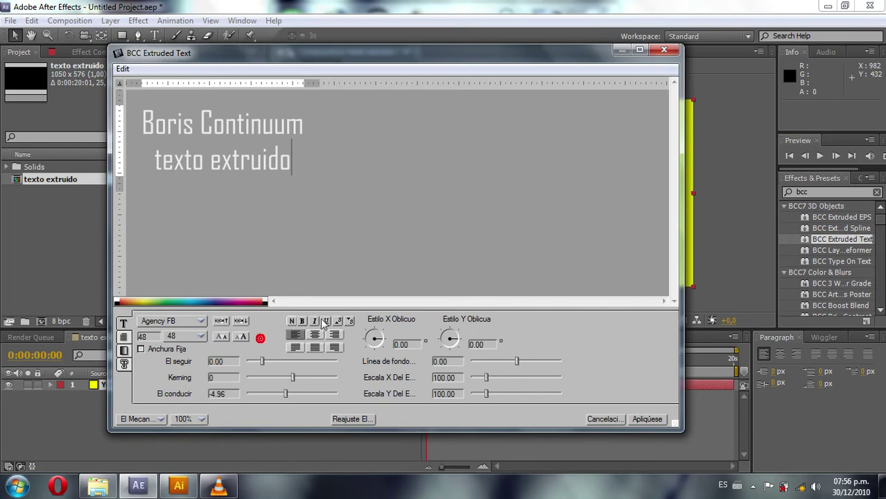
left_click_drag(297, 173, 211, 177)
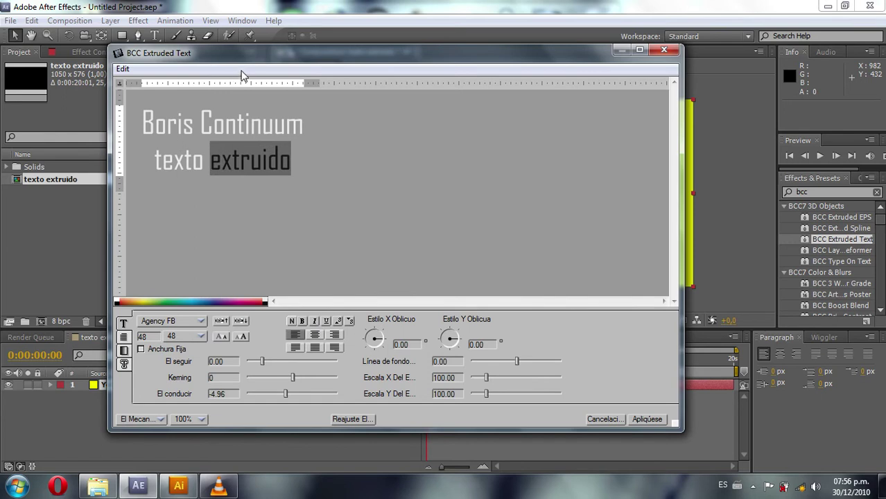
mouse_move(246, 60)
left_mouse_down()
mouse_move(266, 91)
mouse_move(257, 67)
left_mouse_up()
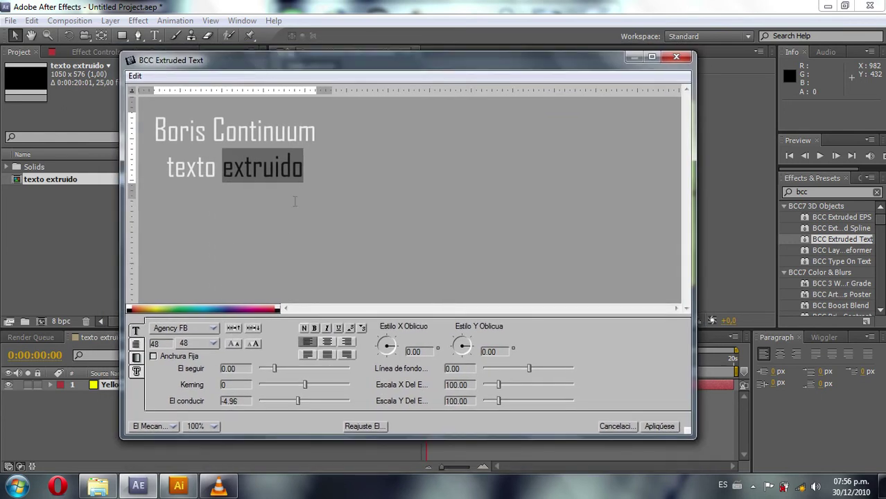
left_click_drag(304, 169, 135, 119)
- Try center, right and justified alignment, ending with the text centered
left_click(326, 342)
left_click(347, 342)
left_click(327, 355)
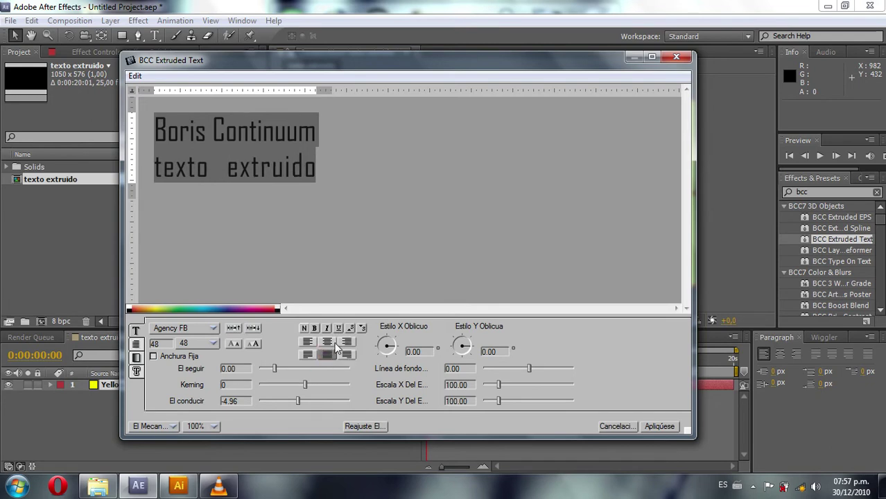
left_click(326, 341)
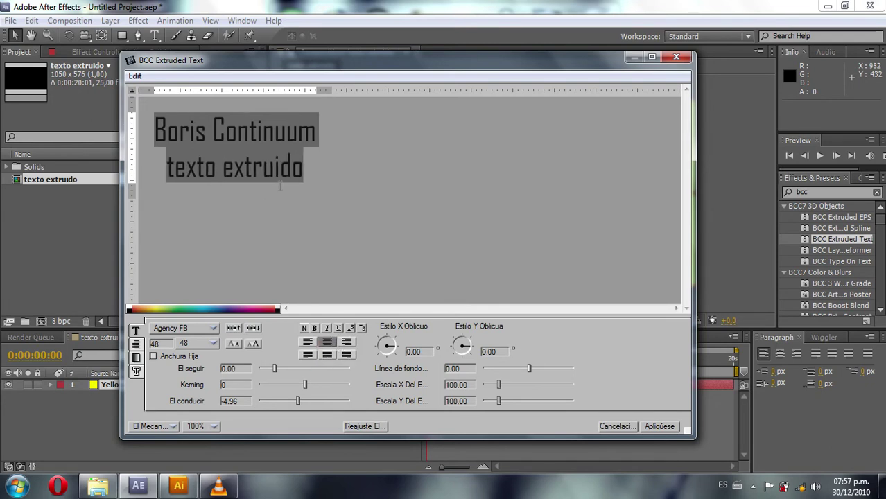
- Make 'extruido' bold and set 'texto' in the Aparajita font
left_click_drag(303, 170, 219, 167)
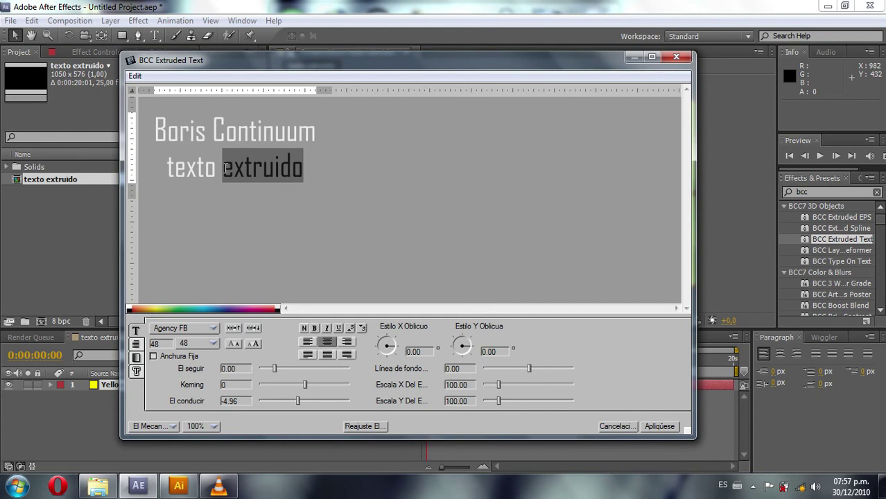
left_click(315, 329)
left_click_drag(212, 170, 162, 170)
left_click(209, 329)
scroll(201, 281, "down", 2)
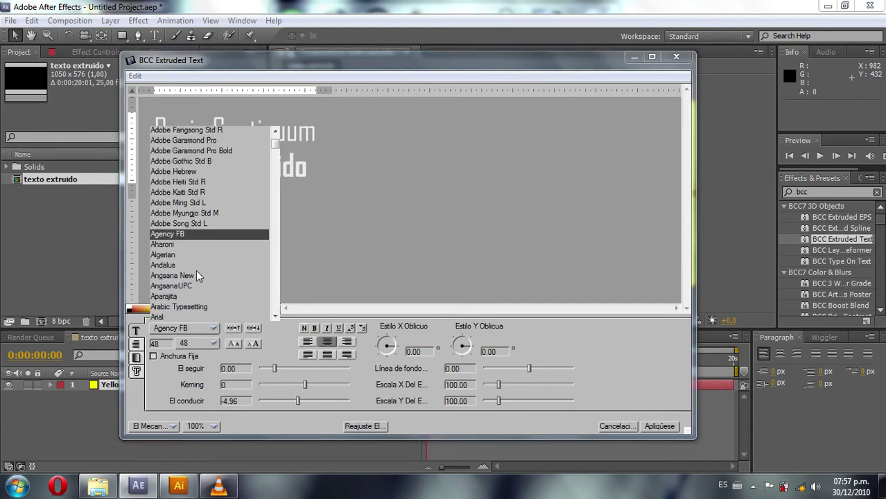
left_click(183, 299)
left_click(300, 142)
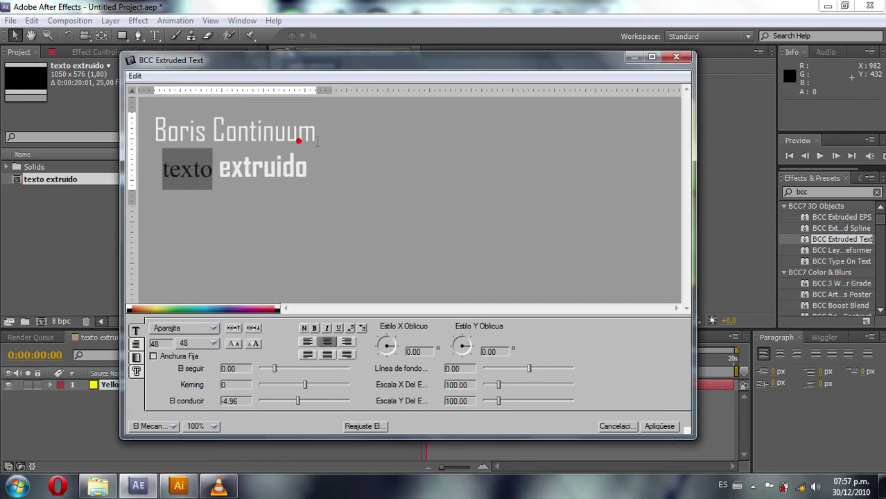
- Italicize 'Continuum' and make 'Boris' bold and underlined
left_click_drag(317, 132, 212, 132)
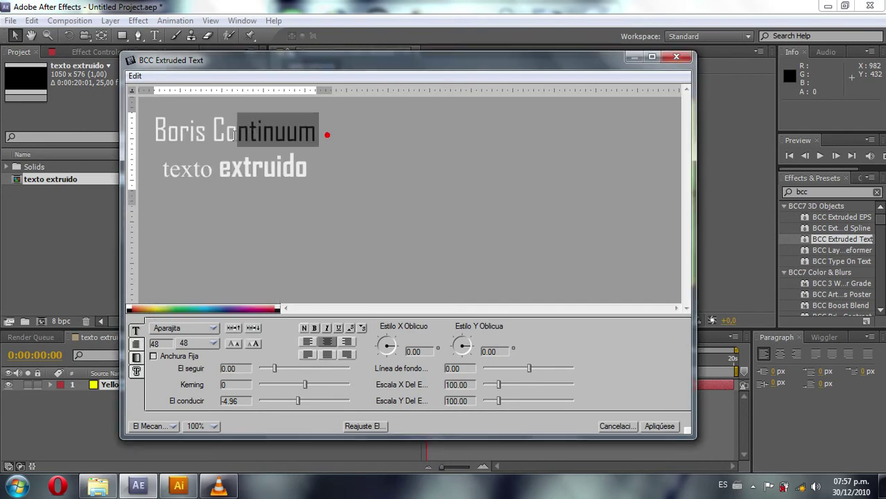
left_click(326, 328)
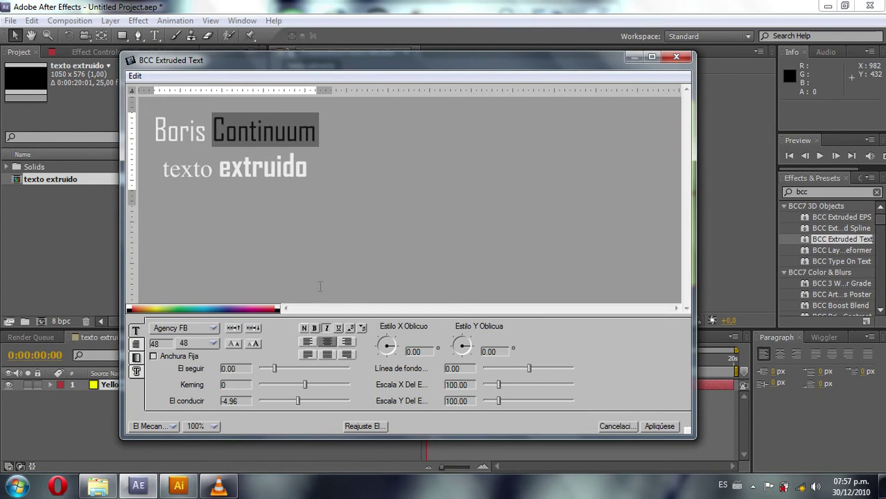
left_click_drag(205, 129, 155, 132)
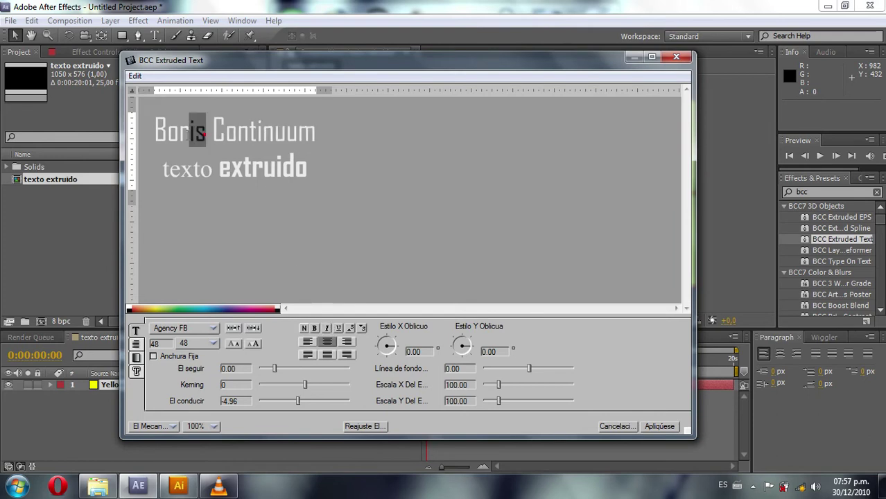
left_click(338, 328)
left_click(316, 329)
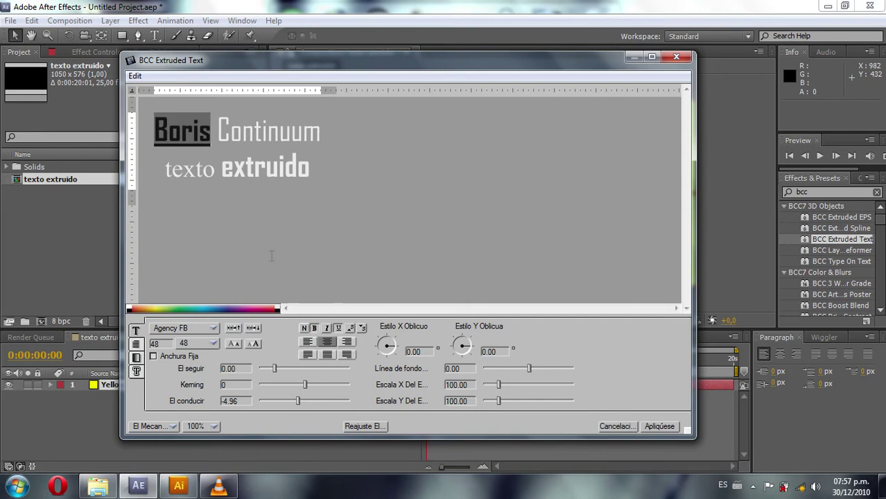
left_click(251, 173)
- Set the word 'extruido' in the Niagara Engraved font
double_click(223, 175)
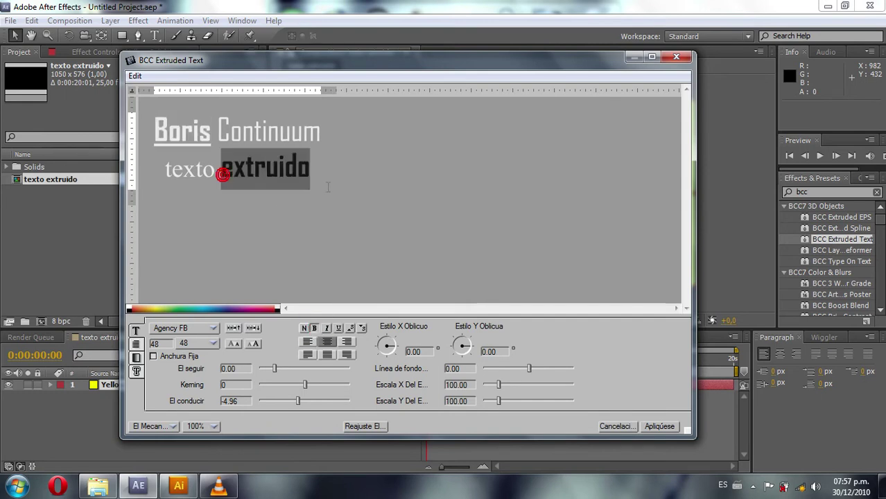
left_click(213, 329)
left_click_drag(275, 145, 275, 272)
left_click(204, 274)
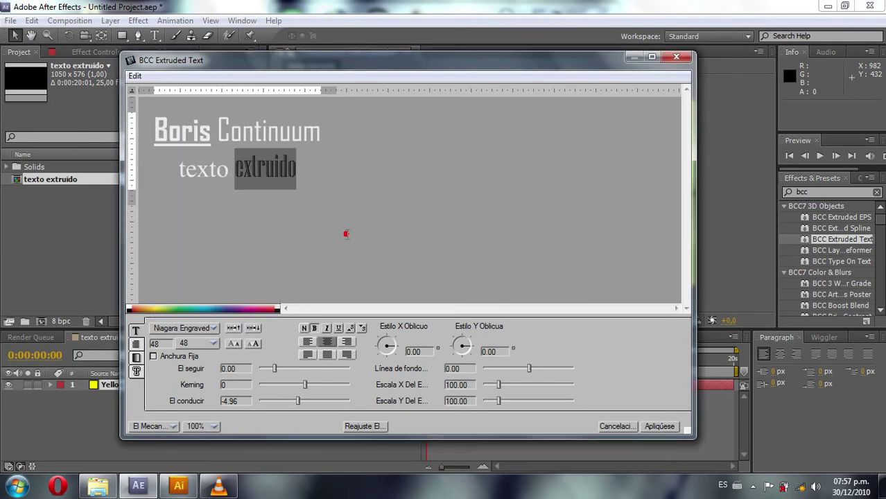
left_click(333, 198)
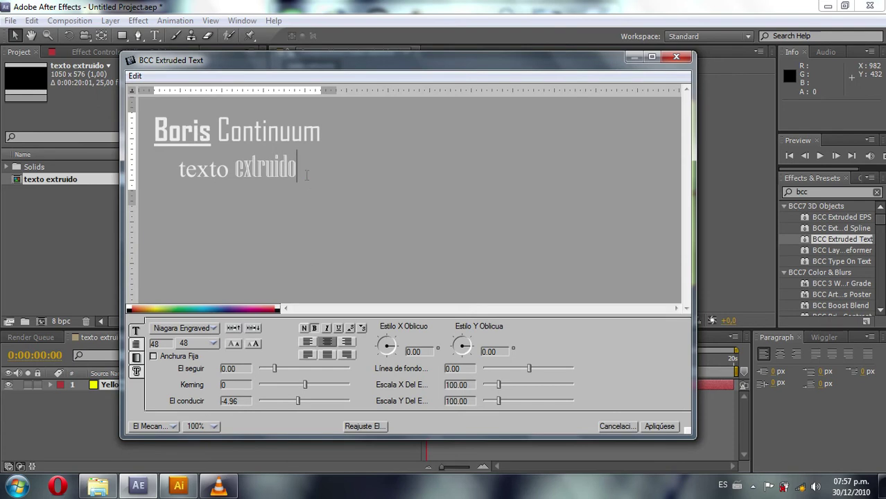
- Widen the 'texto extruido' line's letter spacing with Kerning 4 and El seguir 5.49
left_click_drag(297, 170, 179, 170)
left_click_drag(305, 385, 308, 387)
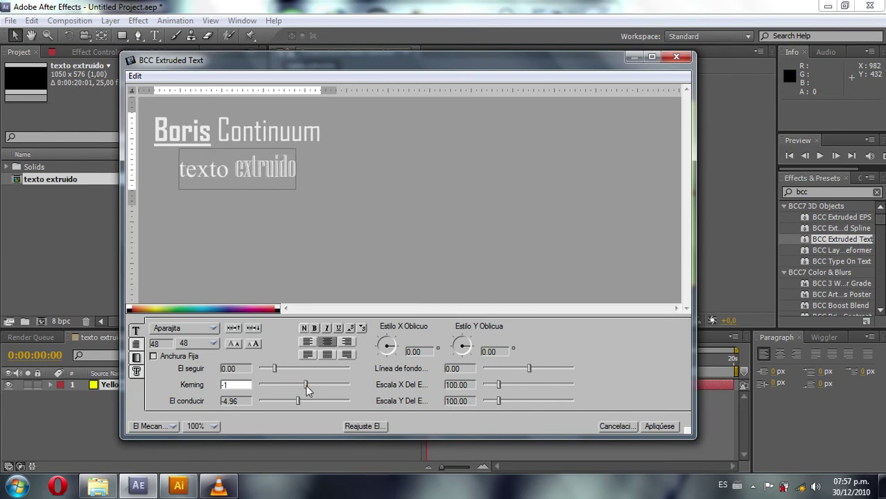
left_click_drag(274, 367, 278, 375)
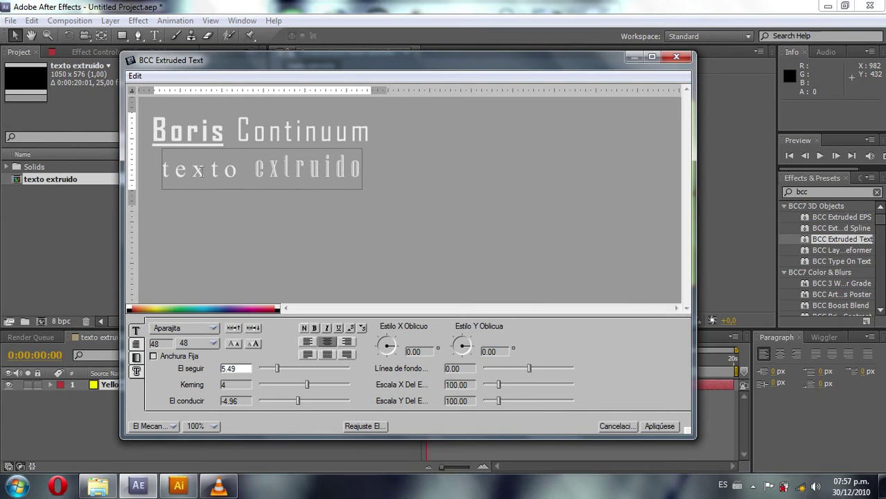
left_click_drag(298, 65, 285, 65)
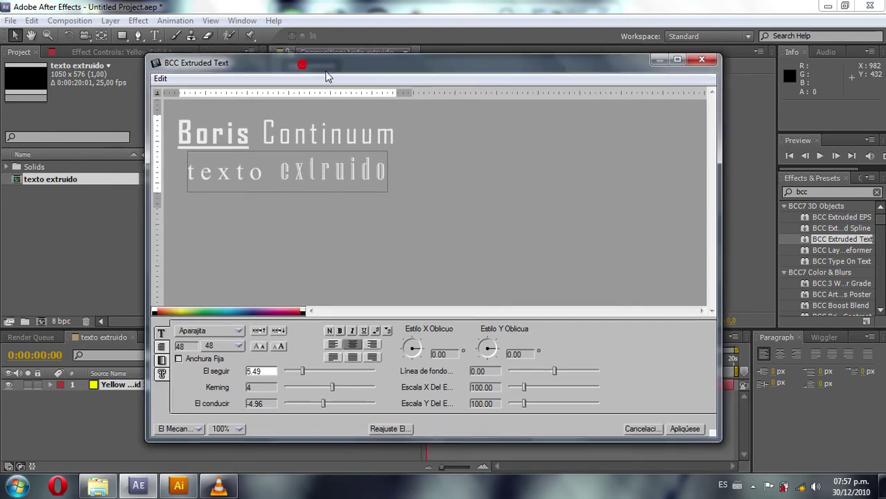
- Apply the edited text and try the curled orange color and text-on-circle presets
left_click(686, 427)
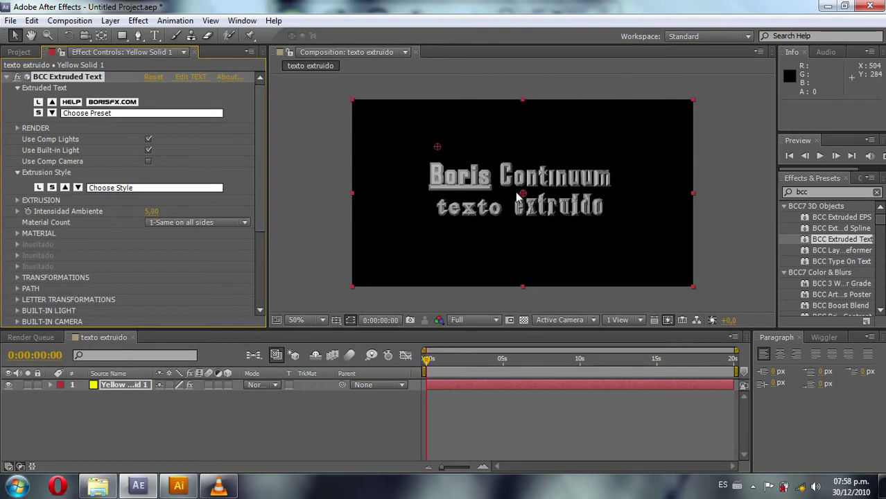
scroll(517, 198, "up", 1)
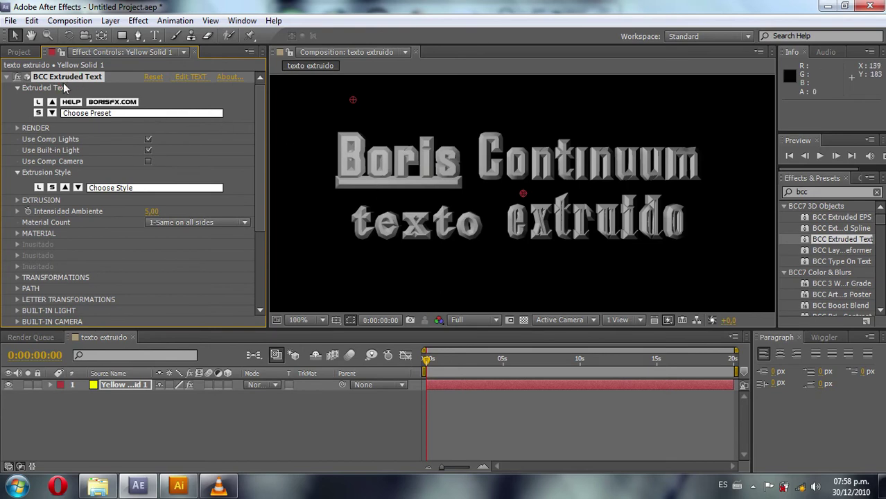
left_click(85, 118)
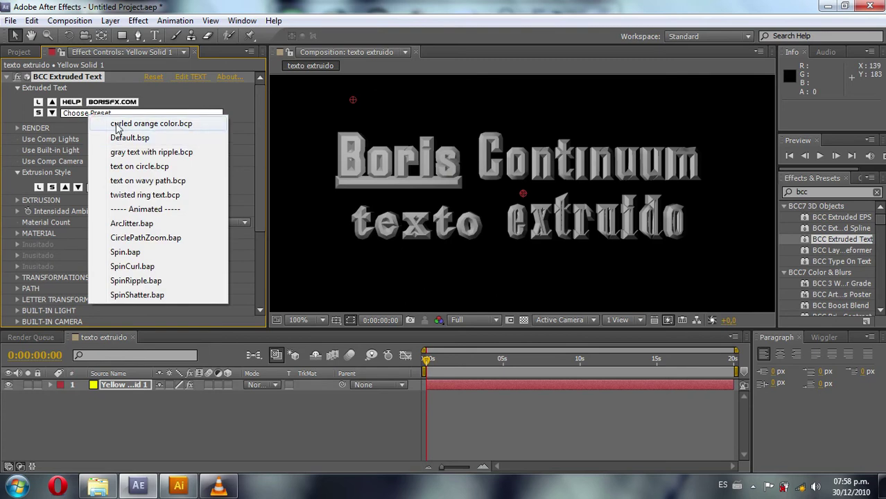
left_click(116, 124)
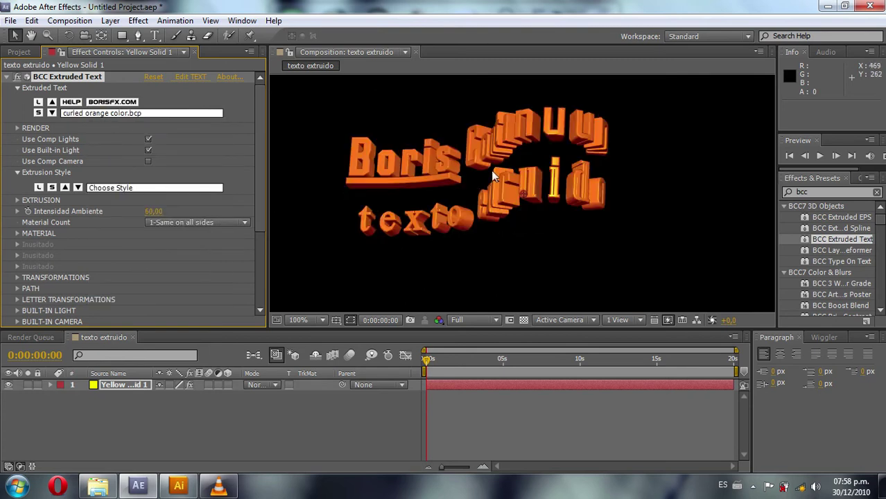
left_click(129, 117)
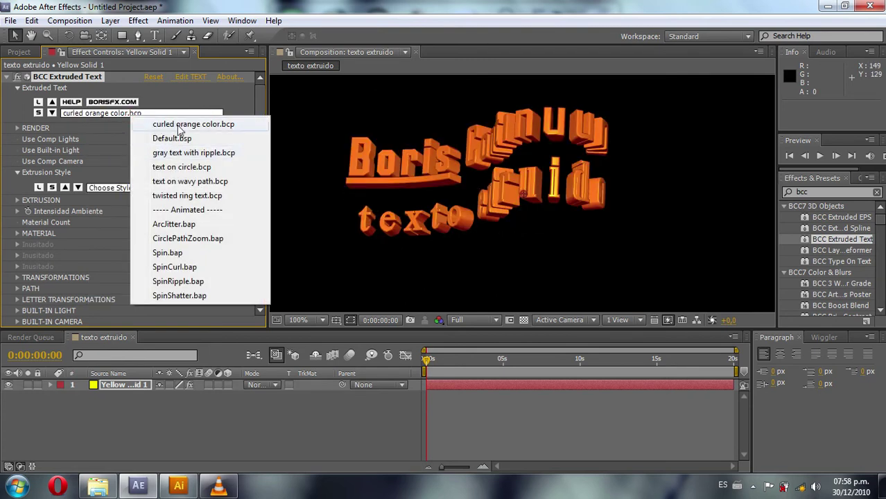
left_click(180, 167)
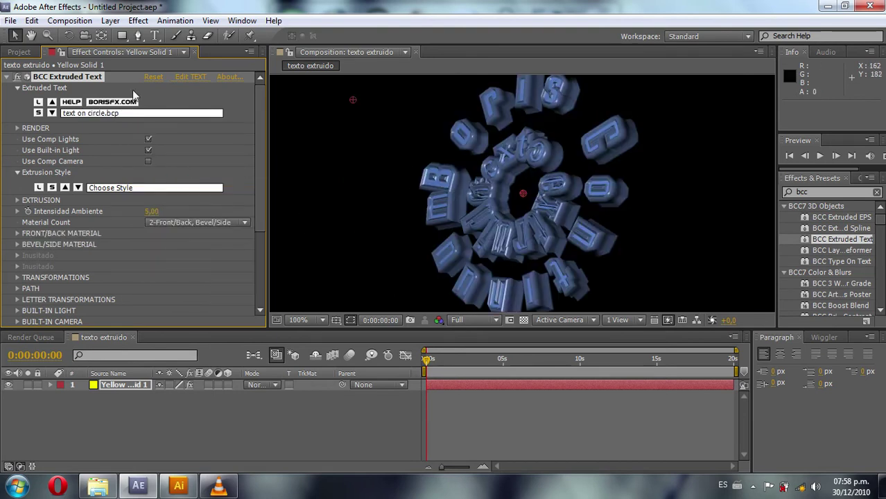
- Apply the SpinCurl.bap animated preset with its keyframes and scrub to preview the spin
left_click(100, 114)
left_click(152, 261)
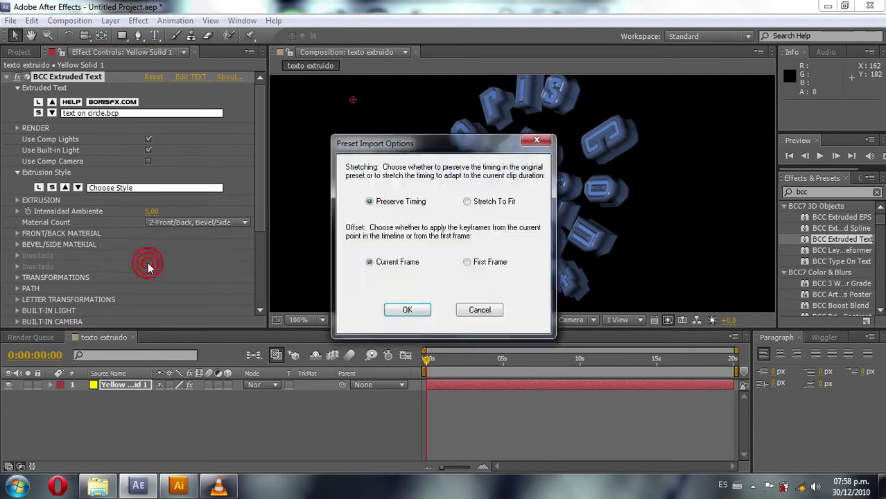
left_click(406, 310)
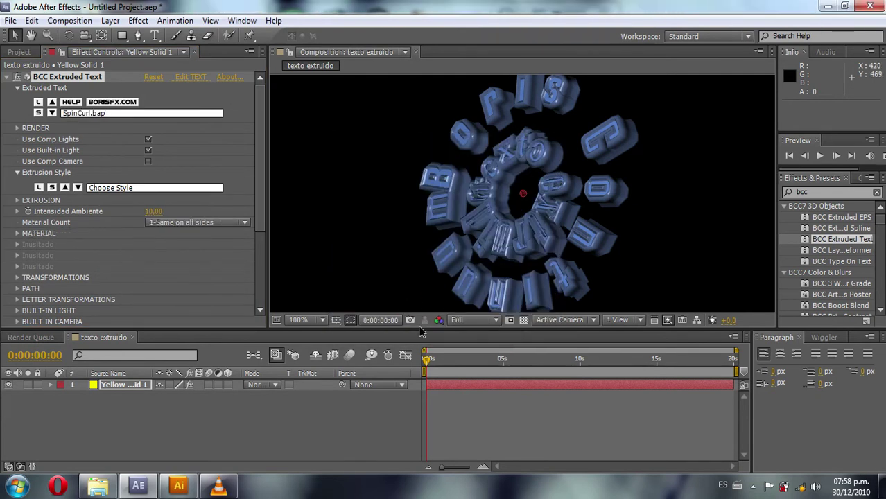
left_click(428, 357)
left_click(428, 358)
left_click(463, 365)
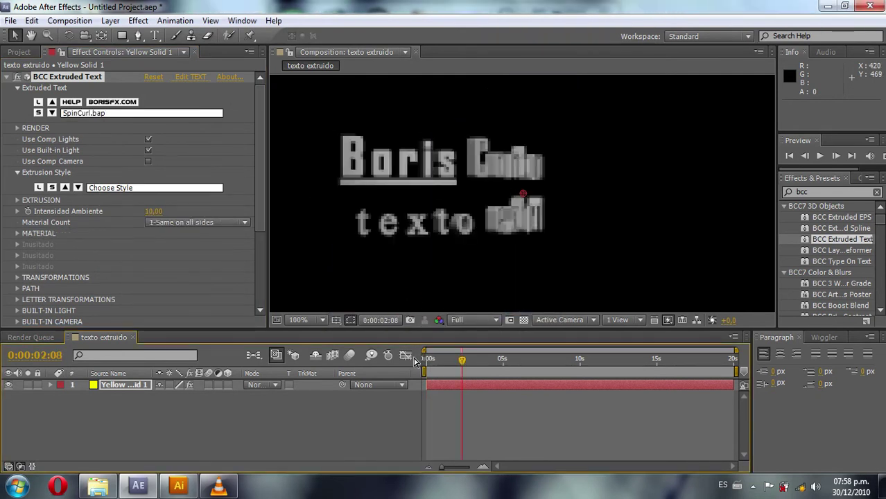
mouse_move(462, 360)
left_mouse_down()
mouse_move(434, 360)
mouse_move(485, 364)
left_mouse_up()
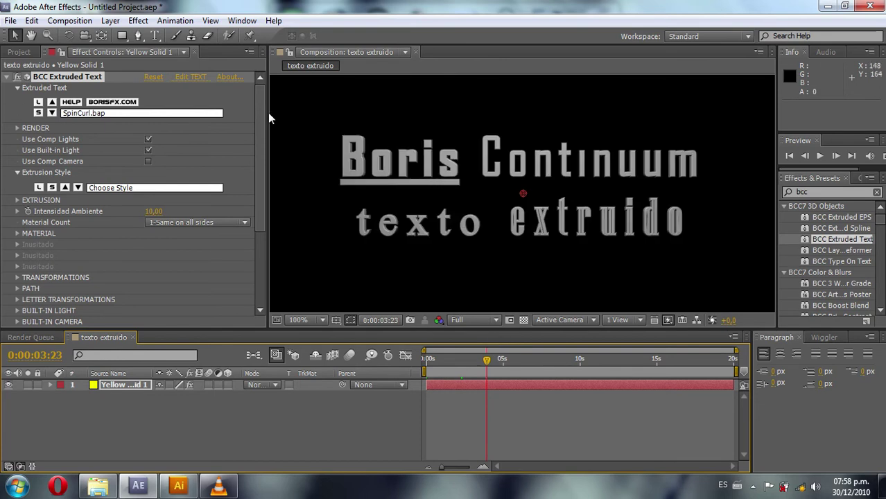
left_click(139, 116)
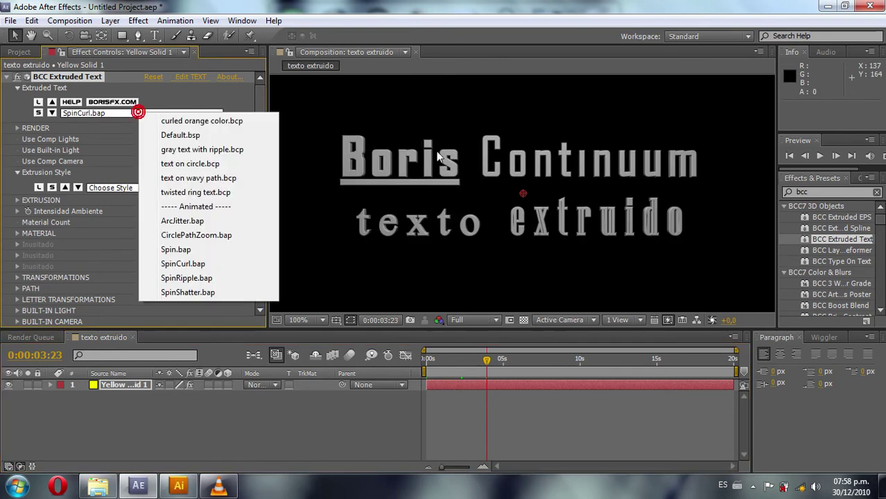
- Try the color-blue plastic, metal-chrome and stone-gold dust extrusion styles
left_click(223, 91)
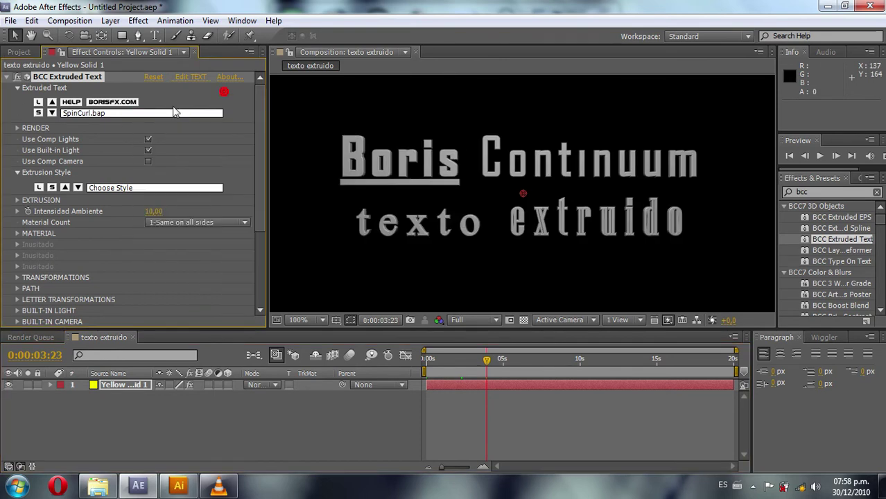
left_click(97, 189)
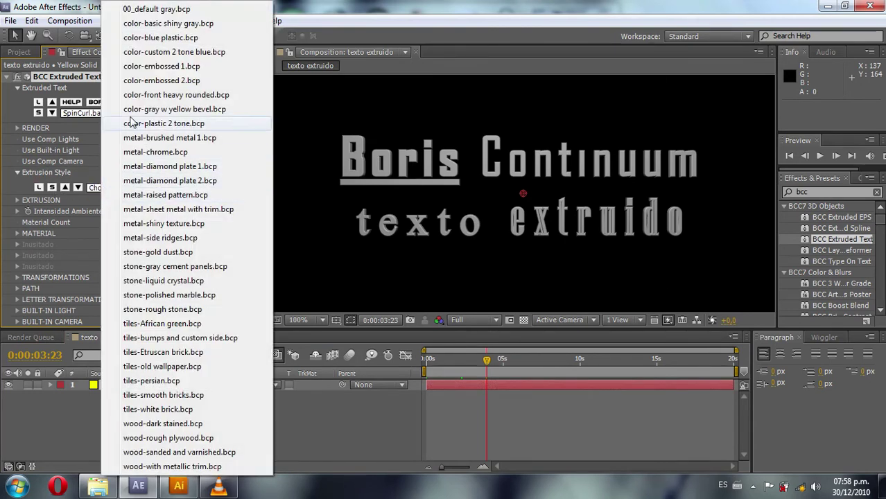
left_click(148, 38)
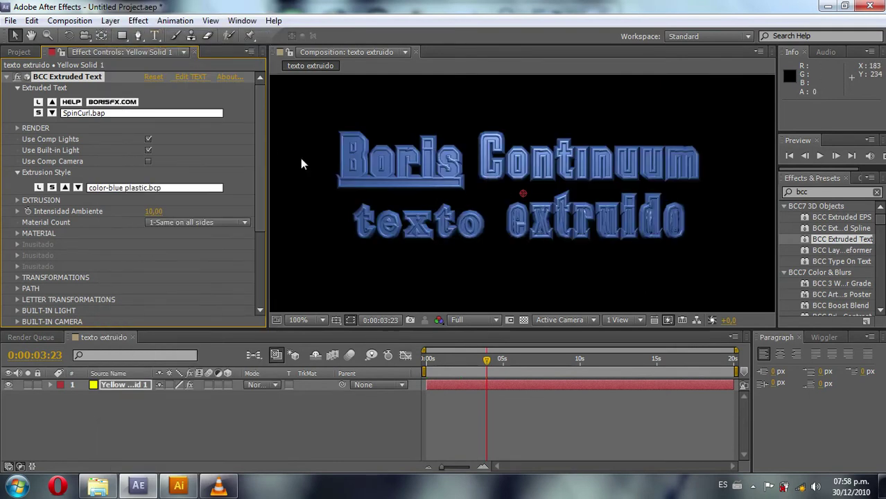
left_click(168, 193)
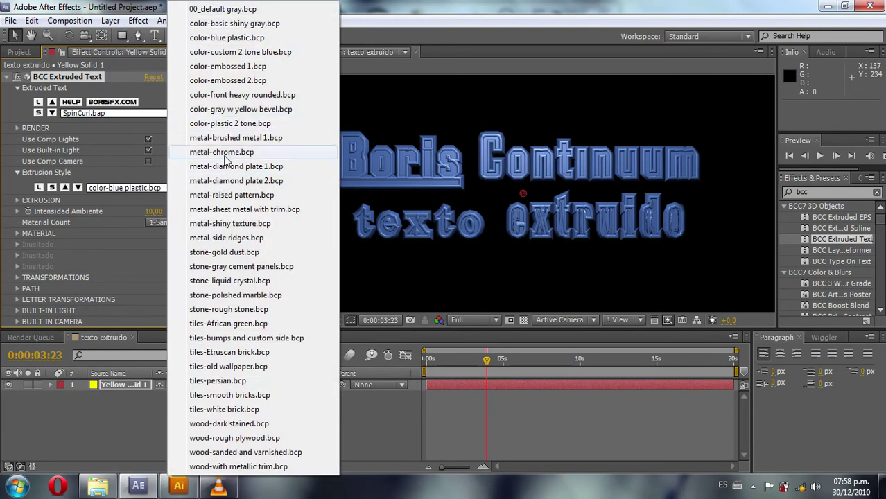
left_click(223, 158)
left_click(171, 189)
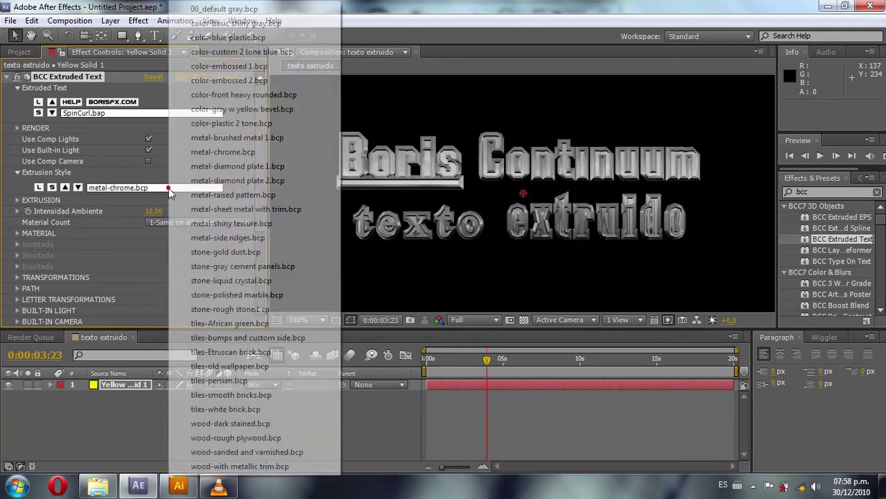
left_click(217, 252)
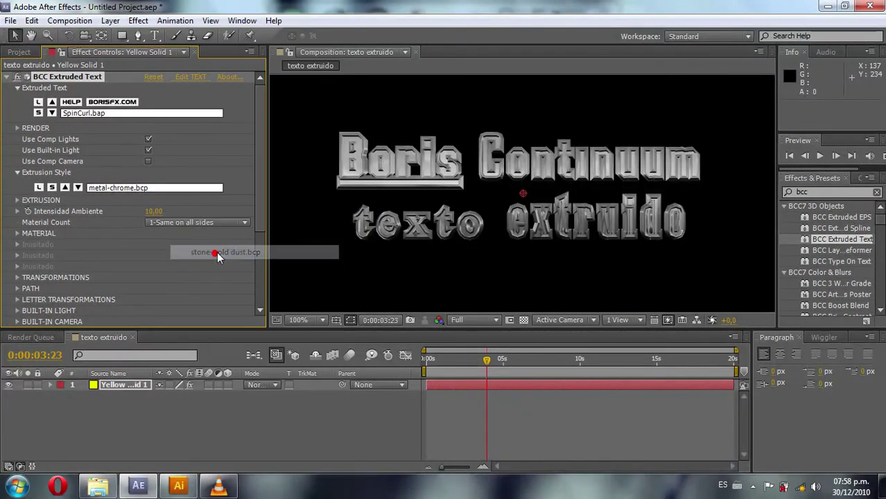
- Compare wood-dark stained and metal-chrome, settle on color-blue plastic.bcp, and expand EXTRUSION
left_click(188, 189)
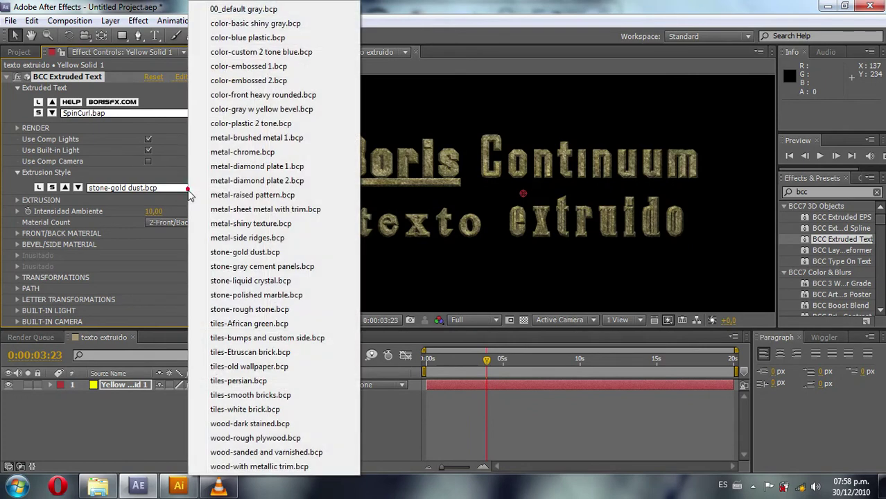
left_click(230, 426)
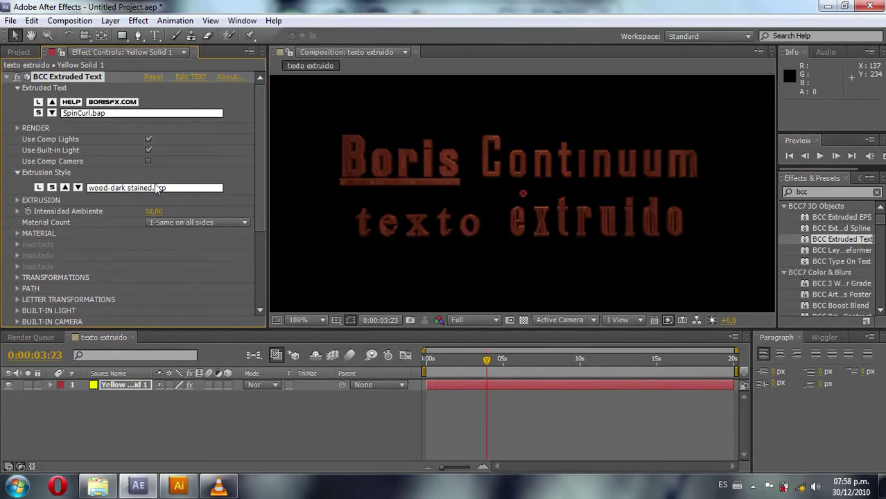
left_click(155, 187)
left_click(227, 150)
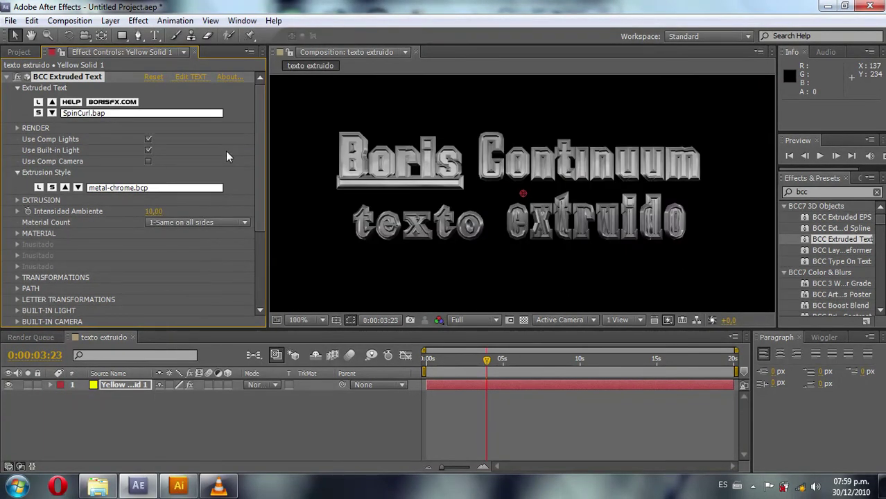
left_click(175, 187)
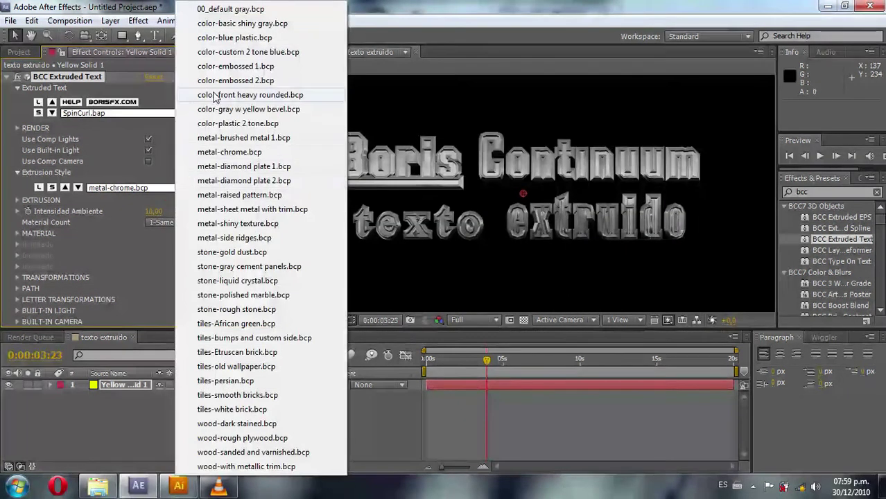
left_click(219, 38)
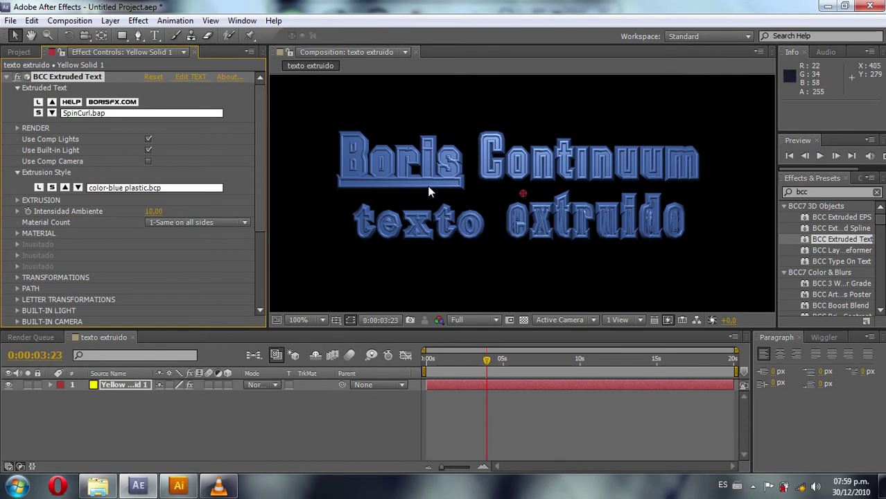
left_click(18, 200)
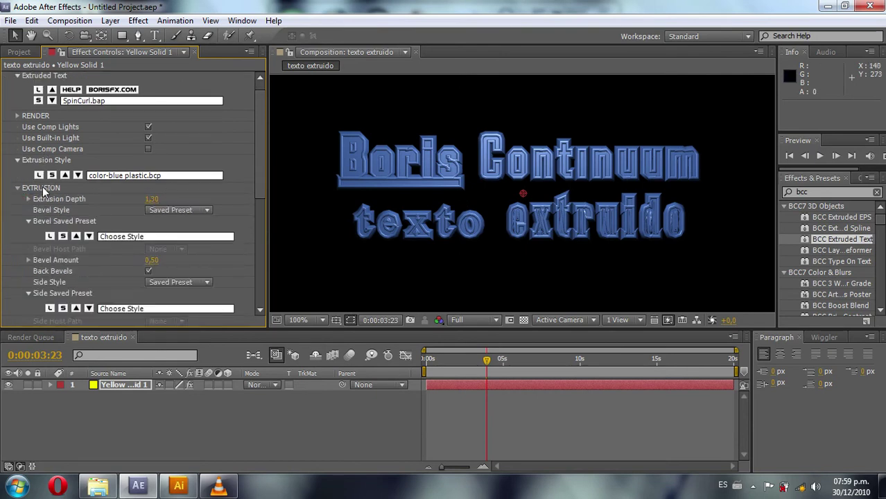
- Raise Extrusion Depth to 2.50 and try the 01_concave inside bevel preset
mouse_move(153, 198)
left_mouse_down()
mouse_move(185, 207)
mouse_move(152, 201)
mouse_move(158, 208)
left_mouse_up()
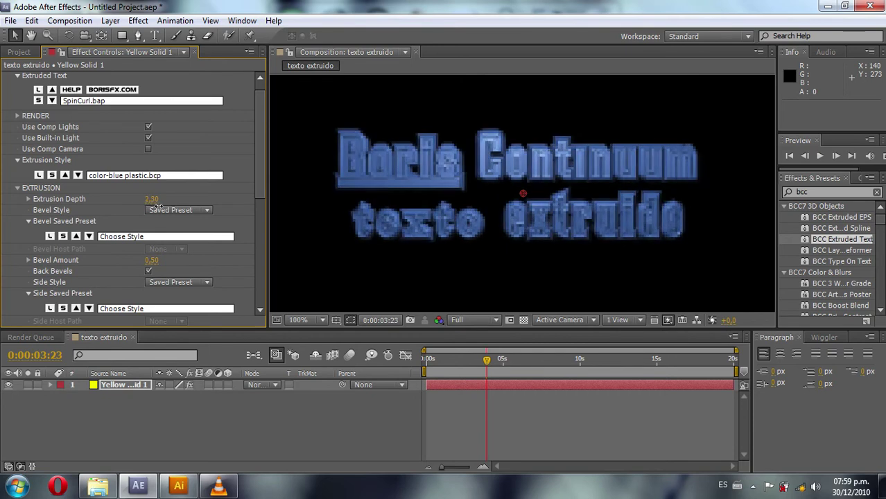
left_click(153, 237)
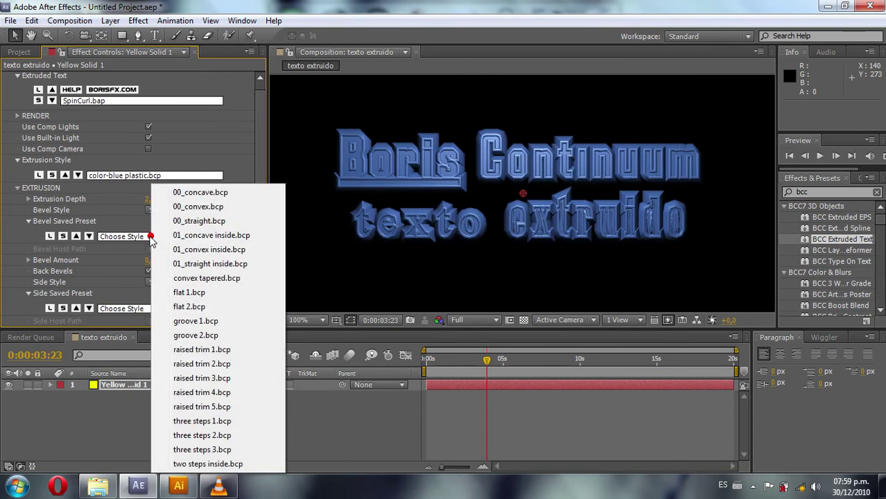
left_click(183, 235)
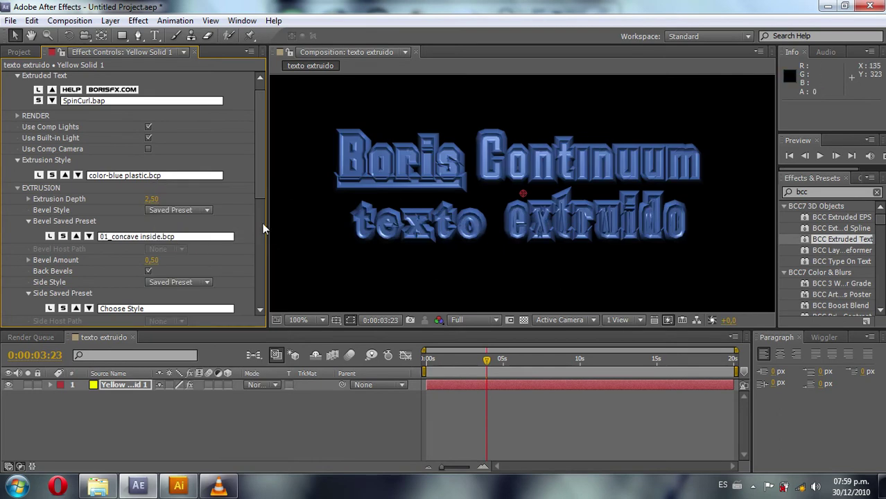
left_click(201, 210)
key("Escape")
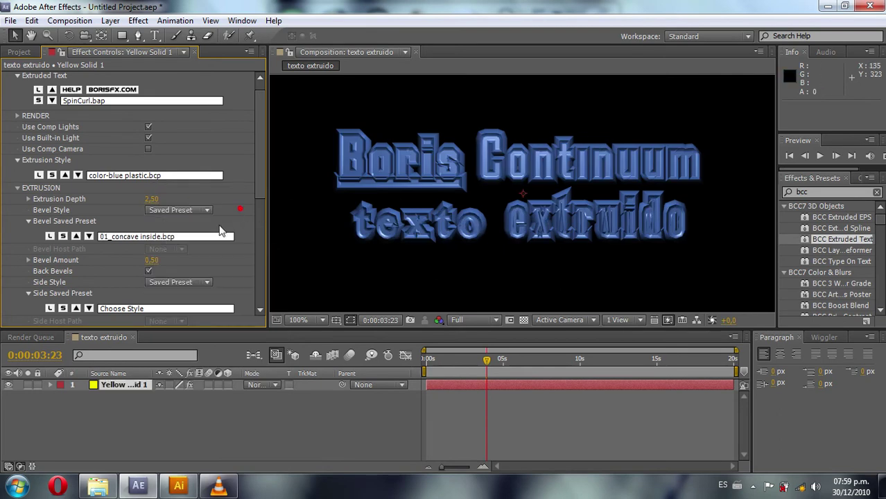
- Try raised trim 2, three steps 2 and flat 1 bevels, settling on 00_concave.bcp
left_click(159, 238)
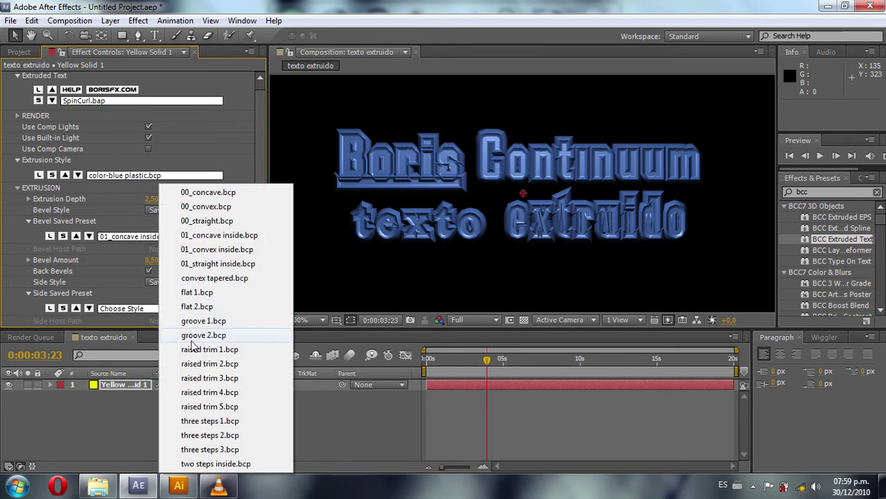
left_click(192, 364)
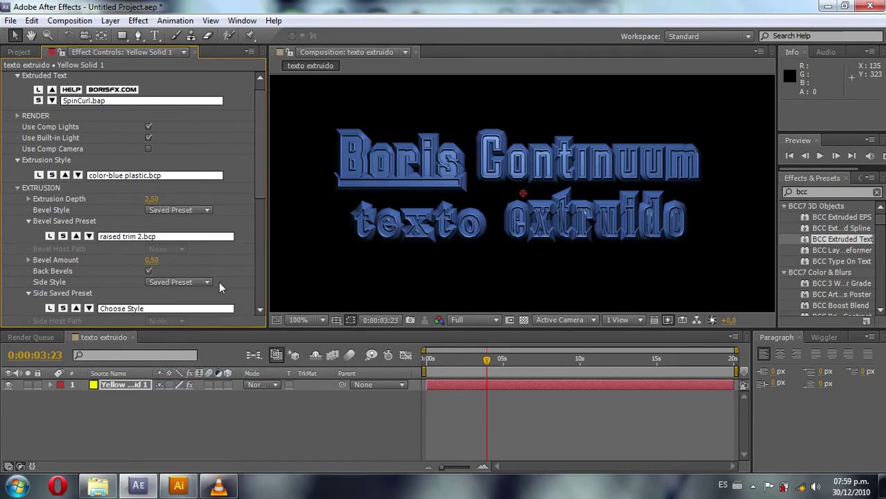
left_click(173, 237)
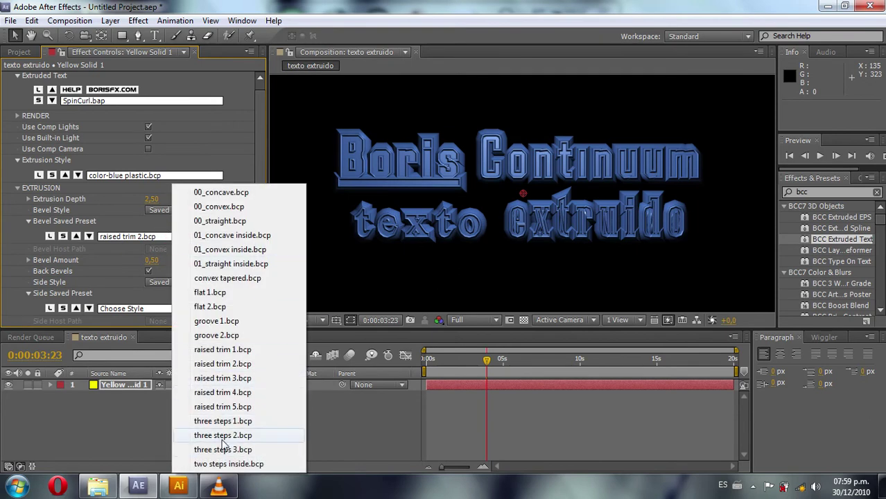
left_click(222, 438)
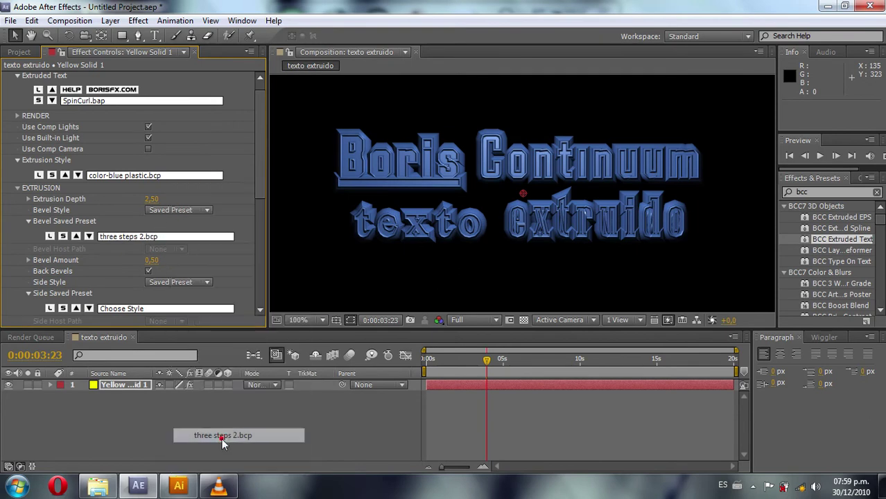
left_click(185, 238)
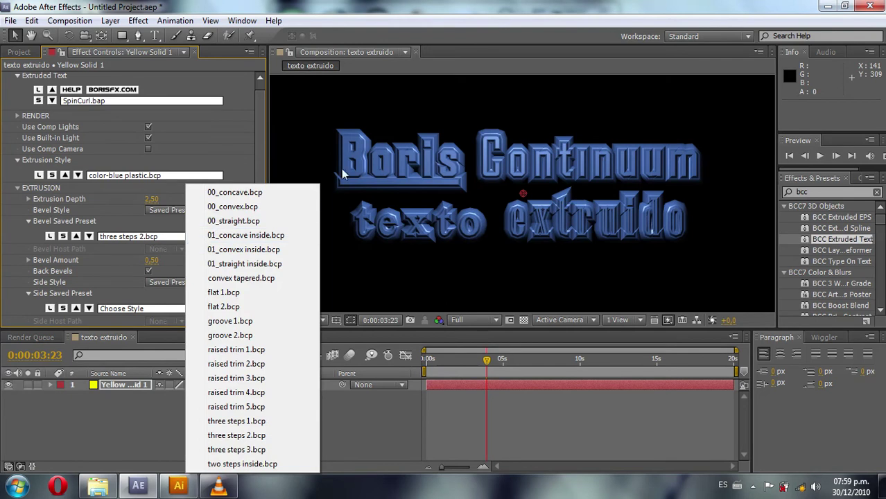
left_click(223, 292)
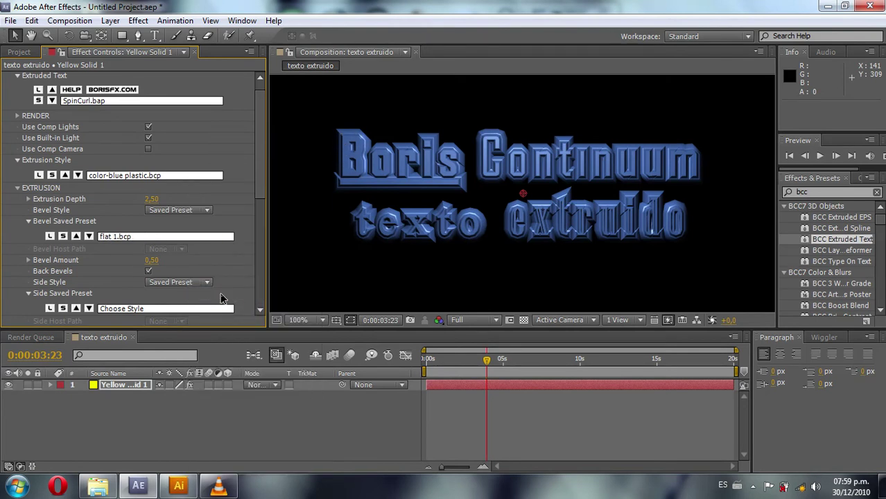
left_click(174, 242)
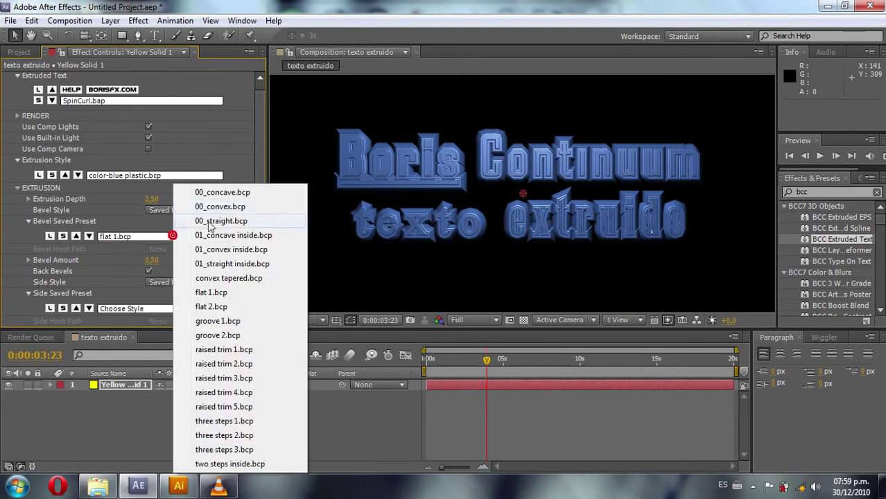
left_click(226, 189)
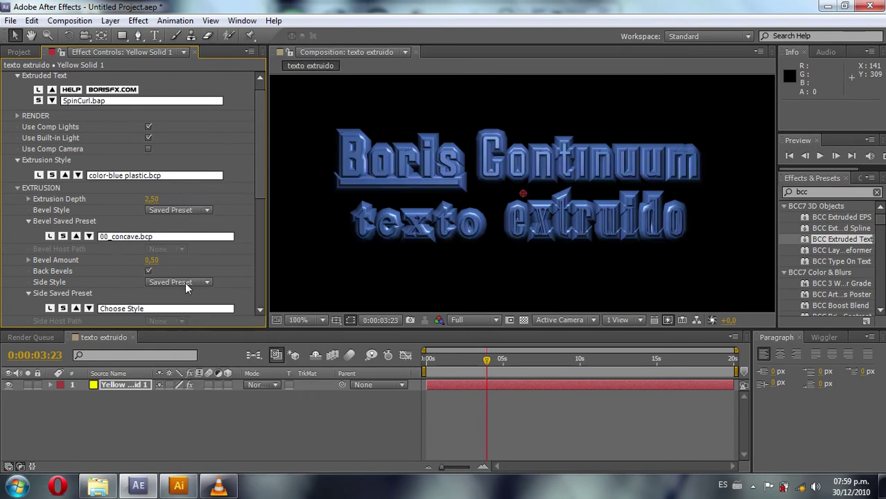
left_click_drag(261, 162, 237, 209)
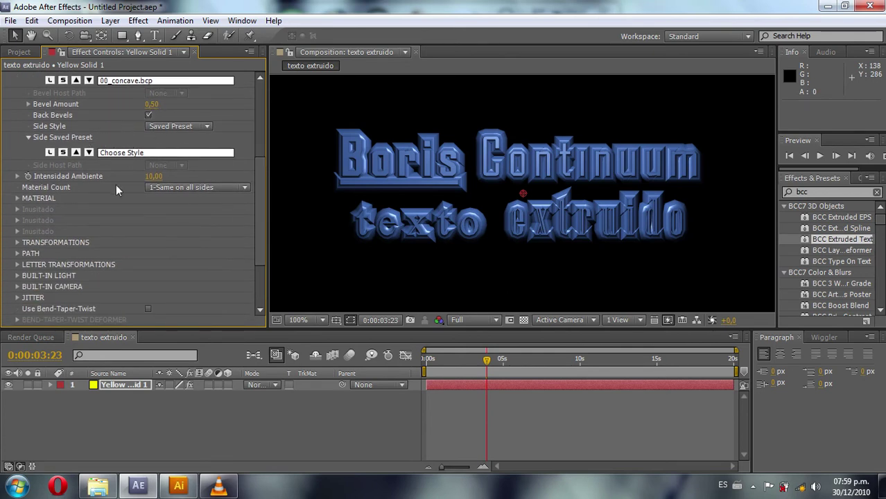
left_click_drag(254, 172, 257, 188)
left_click(17, 139)
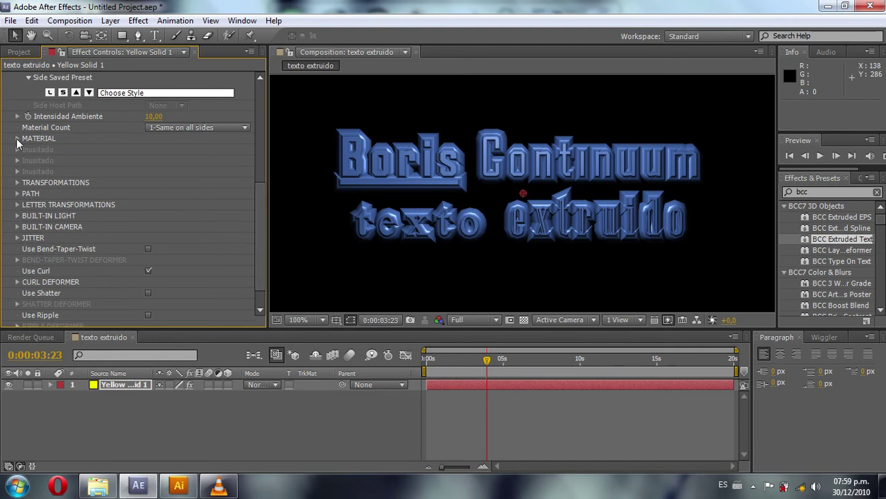
left_click(101, 104)
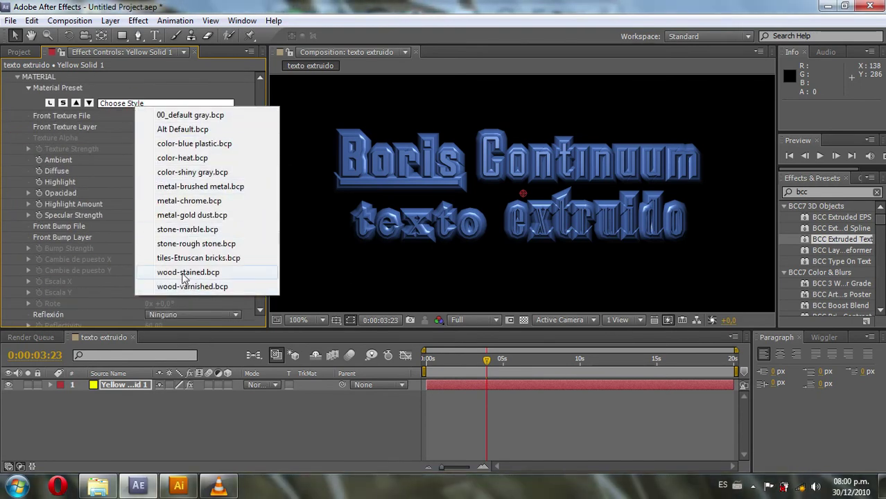
left_click(115, 90)
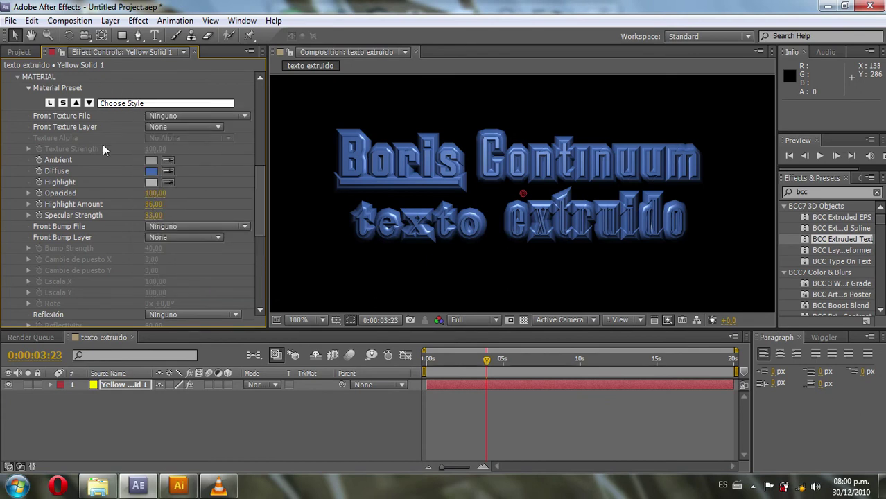
scroll(261, 188, "down", 3)
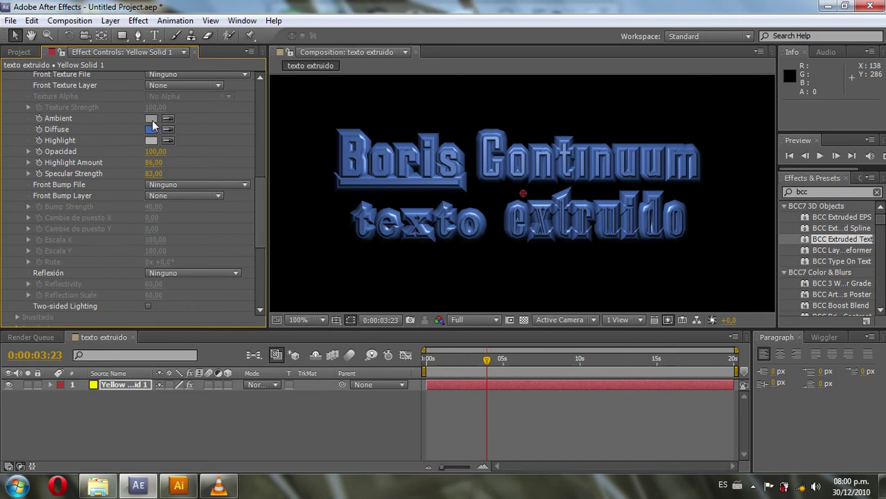
left_click_drag(257, 180, 257, 246)
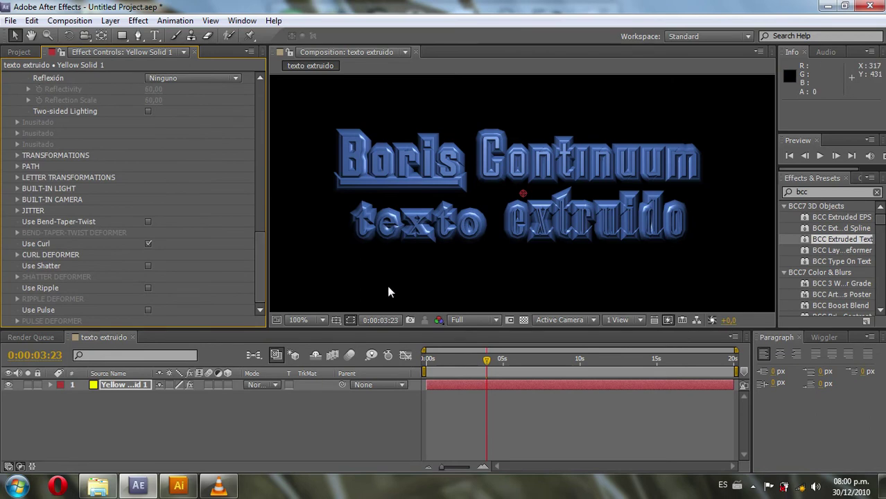
left_click(261, 424)
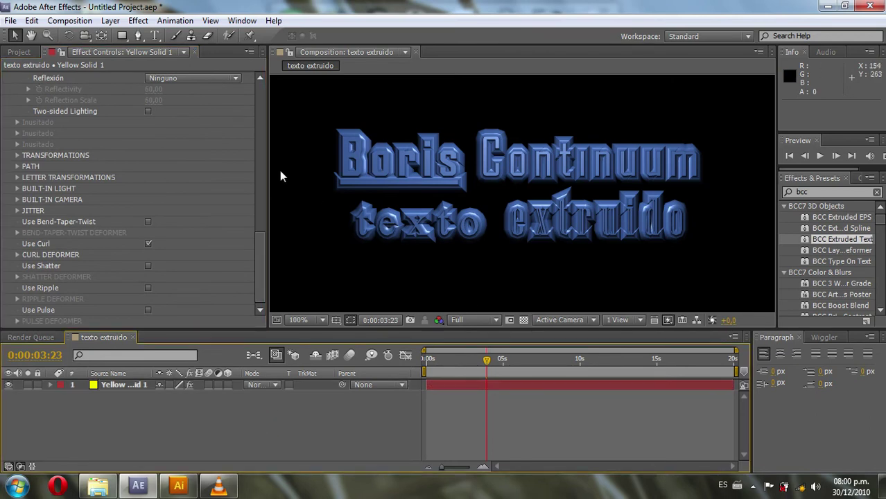
- Test Rotate Y, X and Z in TRANSFORMATIONS, undo them back to 0°, and rewind the playhead
left_click(17, 155)
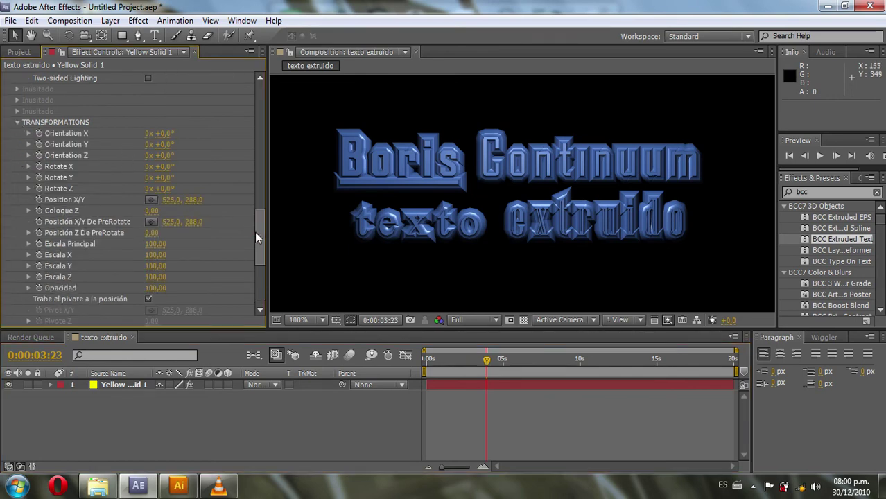
left_click_drag(255, 231, 254, 241)
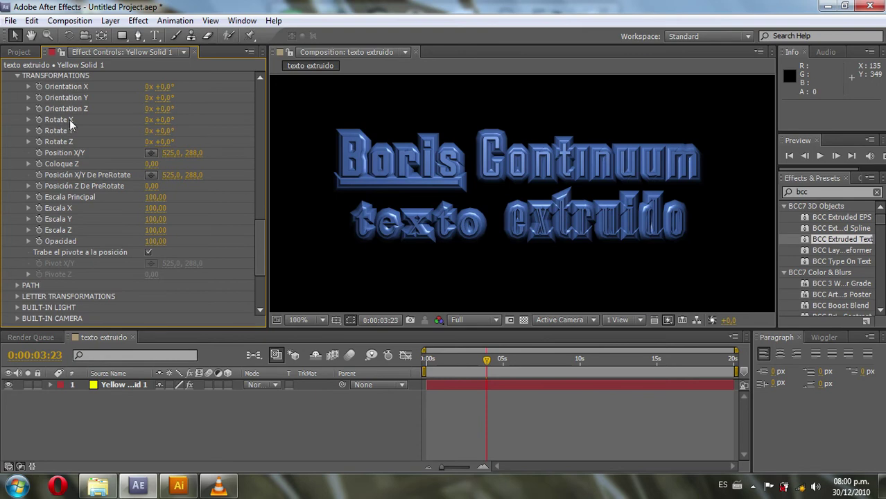
left_click(163, 132)
left_click_drag(173, 132, 230, 145)
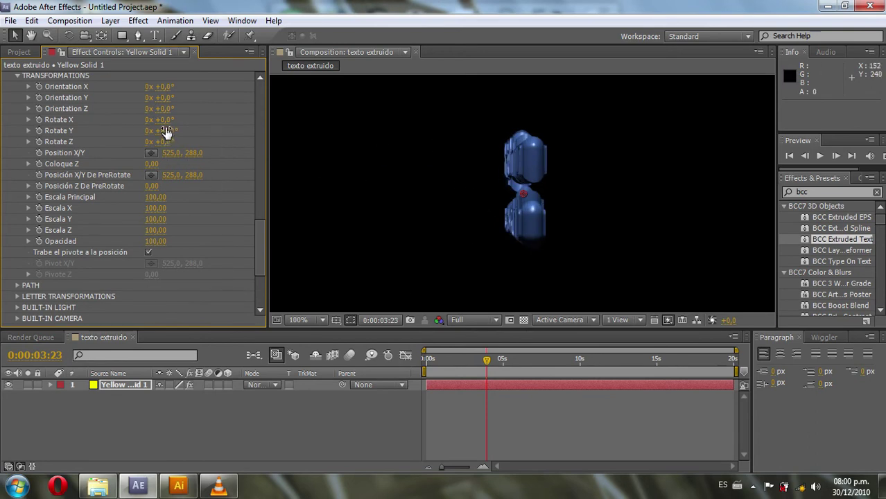
left_click_drag(166, 123, 297, 133)
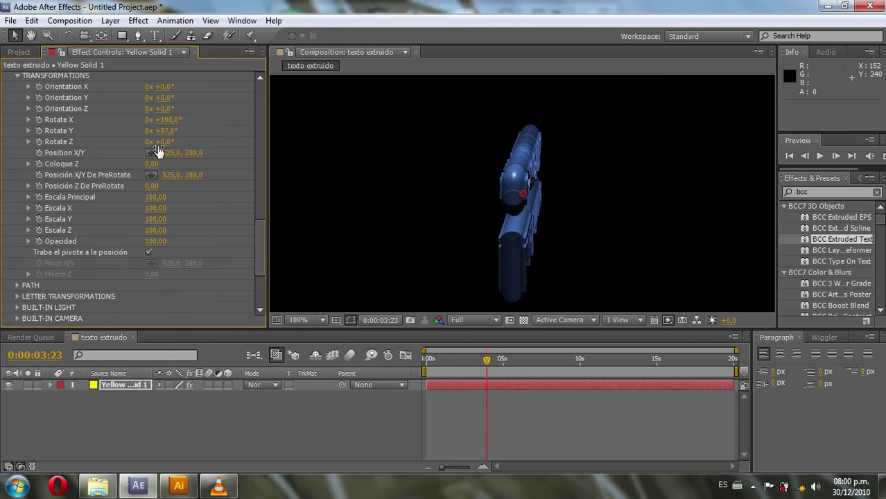
left_click_drag(191, 144, 309, 172)
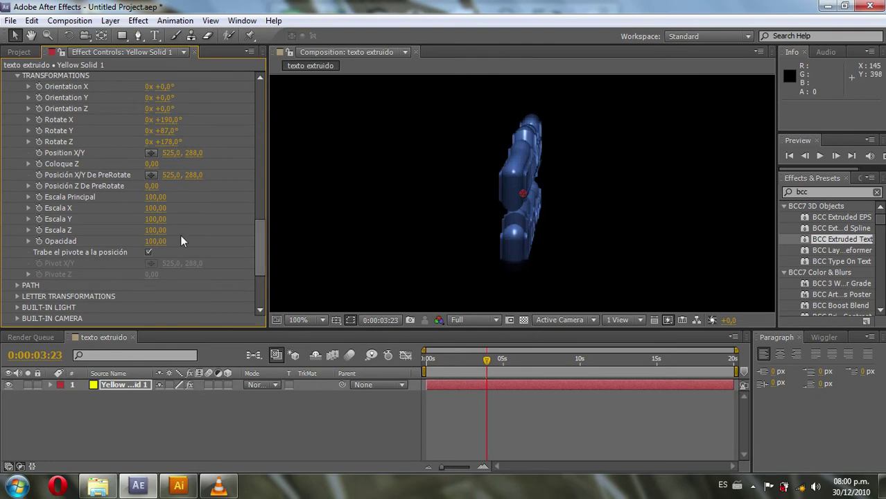
key("ctrl+z")
key("ctrl+z")
key("ctrl+z")
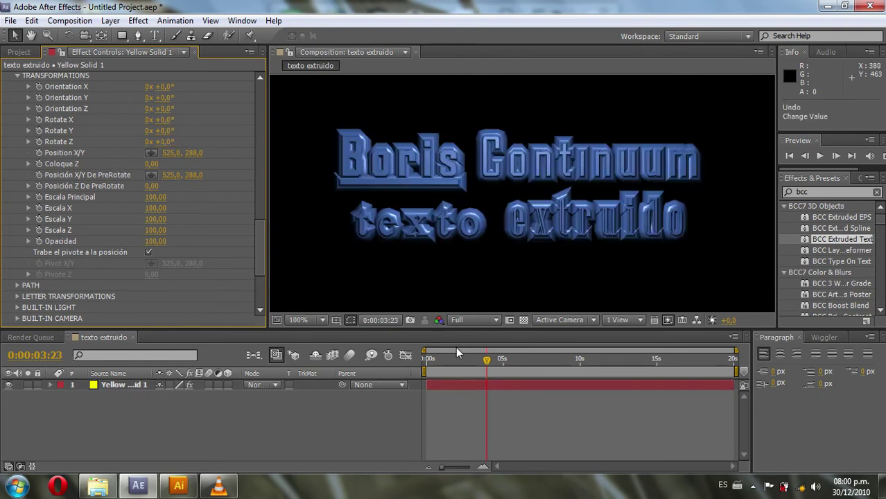
mouse_move(485, 361)
left_mouse_down()
mouse_move(425, 367)
mouse_move(447, 362)
left_mouse_up()
- Keyframe Rotate Y at the start, then rotate the text around Y just past five seconds
mouse_move(463, 368)
left_mouse_down()
mouse_move(444, 362)
mouse_move(510, 365)
left_mouse_up()
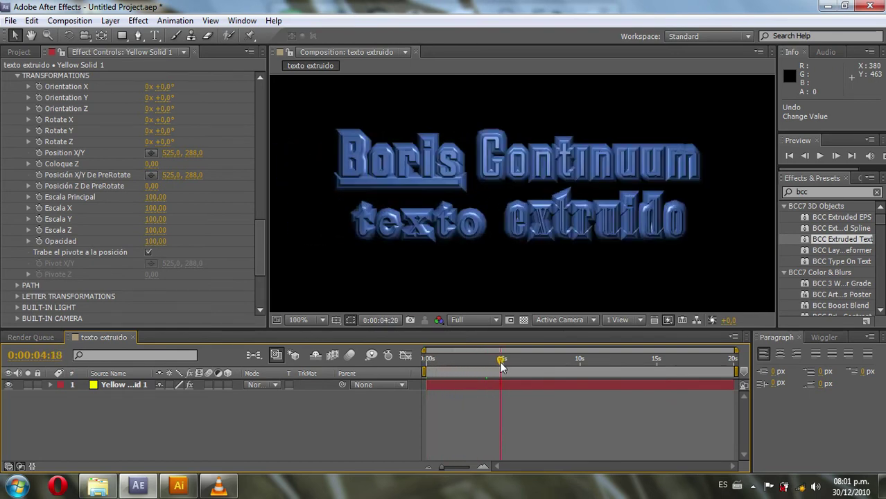
key("Home")
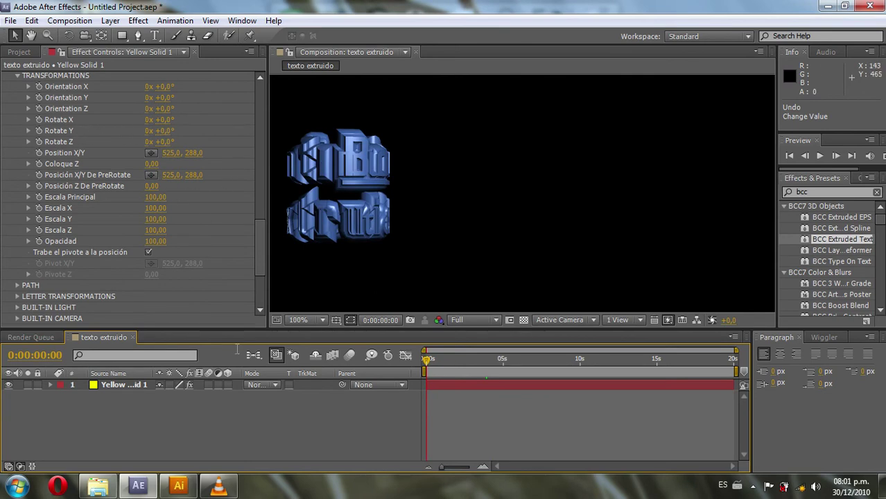
left_click(39, 131)
key("Page_Down")
left_click(487, 363)
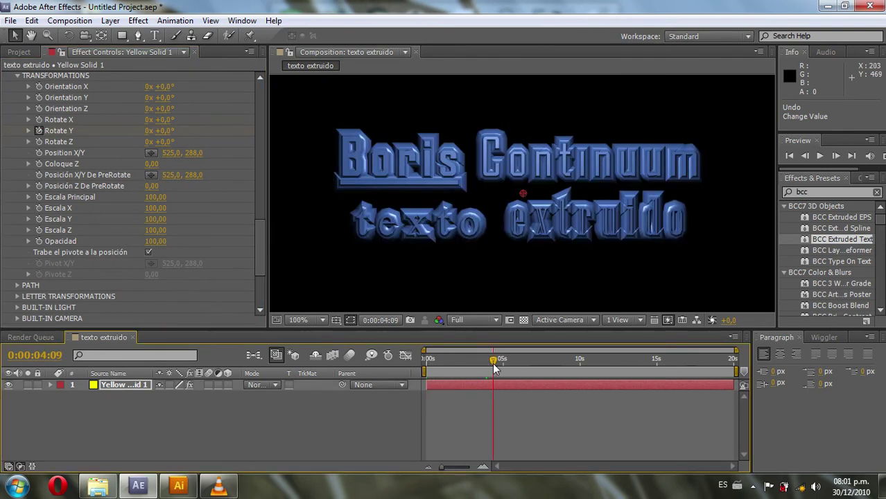
left_click_drag(493, 367, 507, 370)
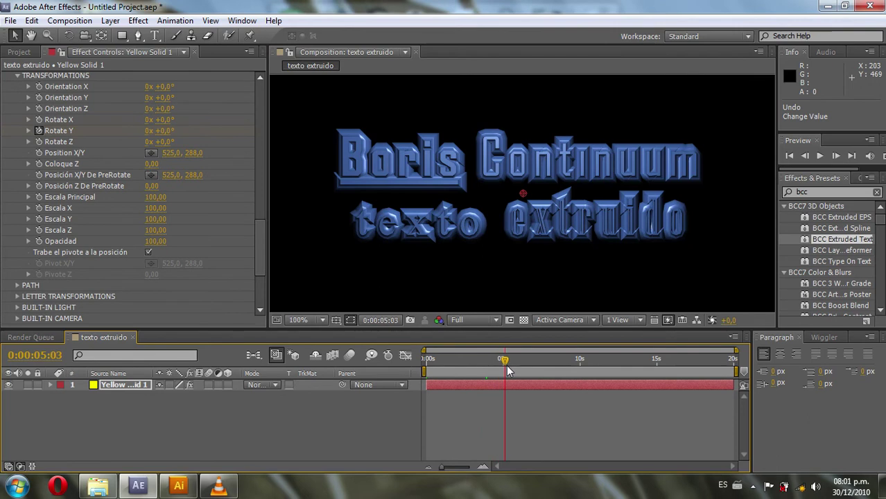
mouse_move(173, 133)
left_mouse_down()
mouse_move(282, 170)
mouse_move(369, 252)
left_mouse_up()
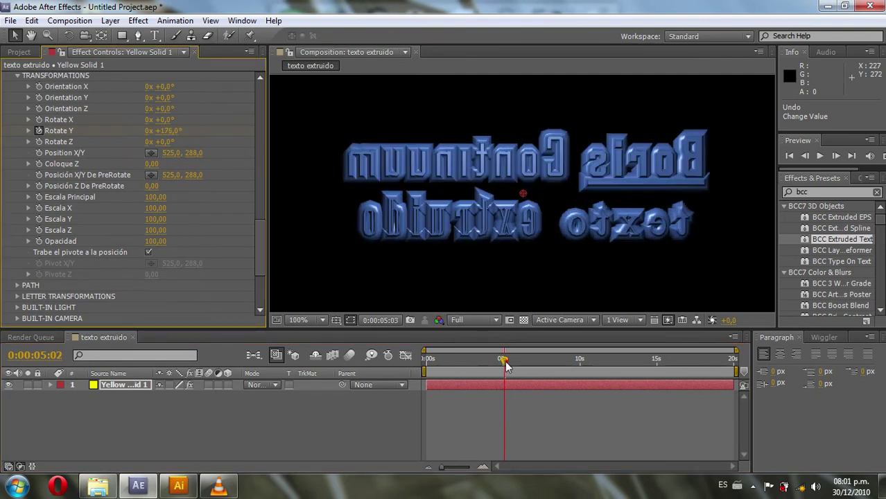
- Return to the start, widen the right-hand panels and RAM-preview the extruded text animation
left_click_drag(482, 368, 425, 367)
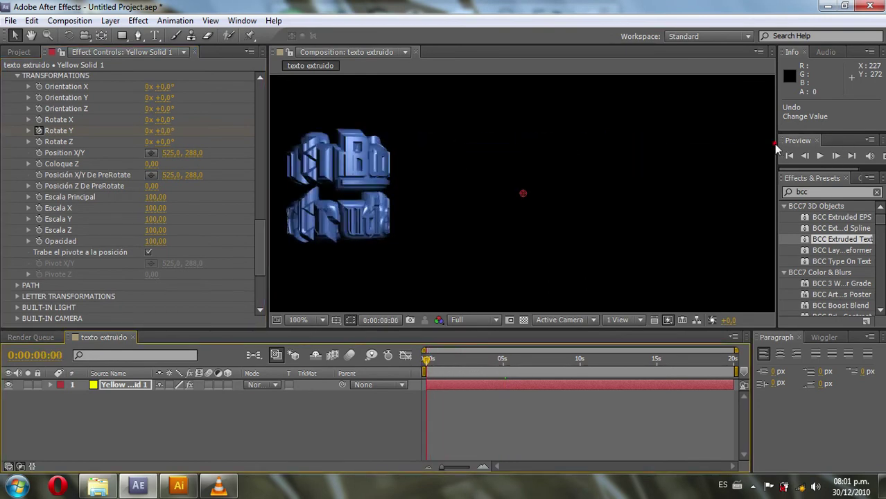
left_click_drag(775, 143, 750, 143)
left_click(877, 155)
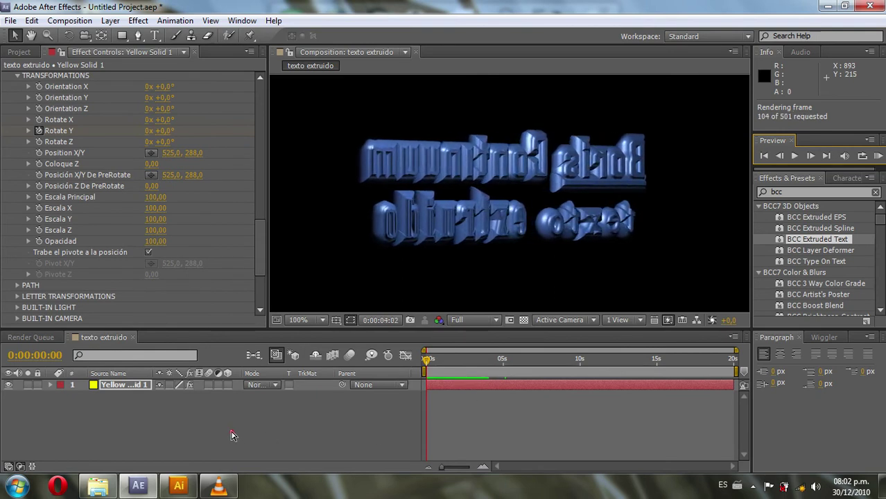
- Create a new composition named 'logo 3d'
left_click(69, 20)
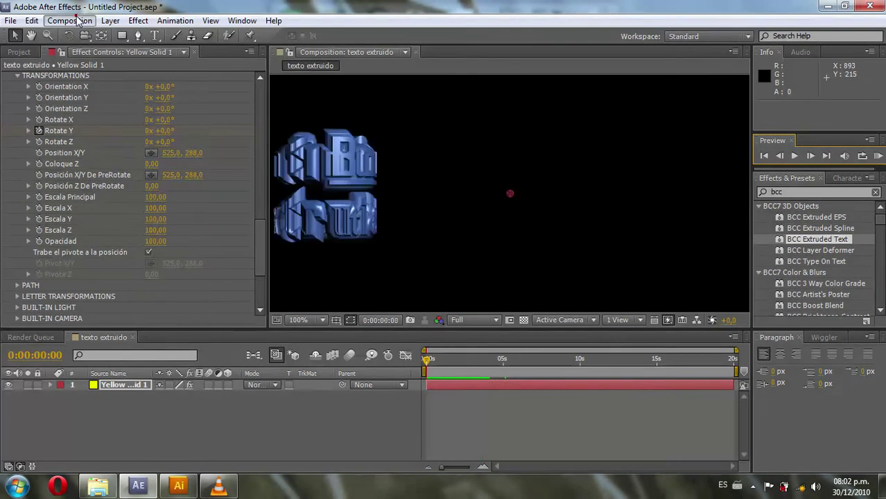
left_click(90, 35)
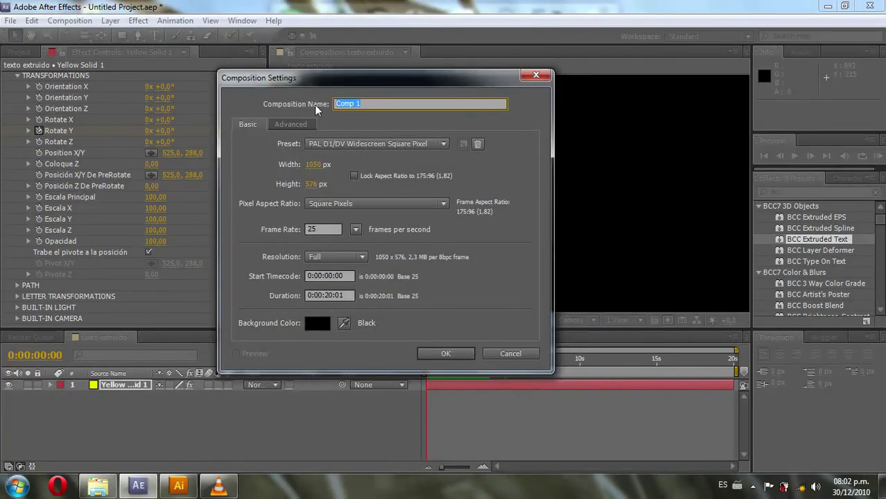
type("logo 3d")
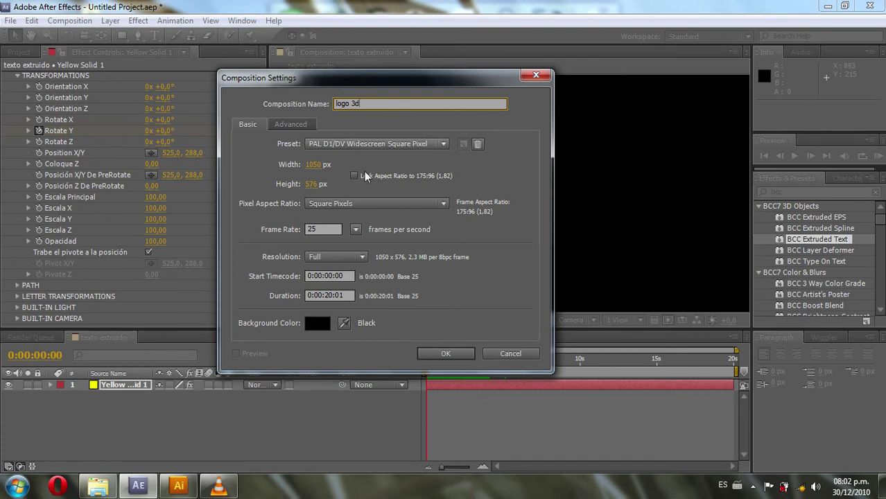
left_click(437, 352)
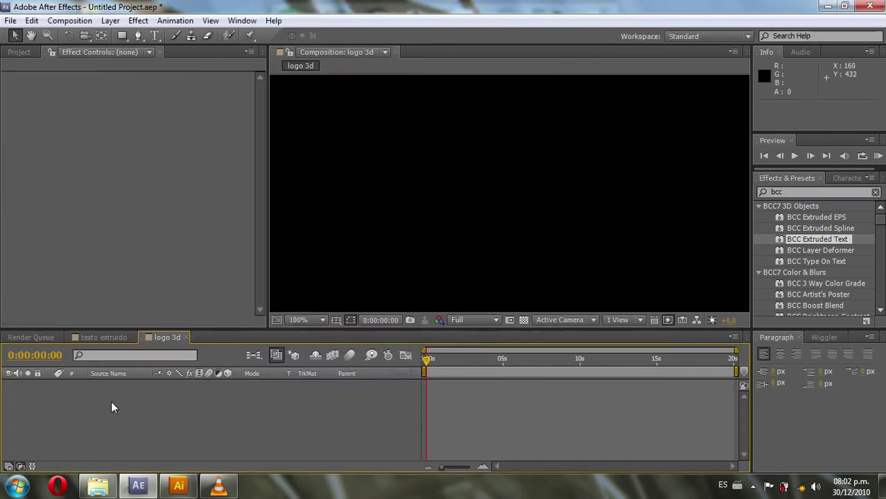
- Add a full-frame magenta solid (F800CC) and select BCC Extruded EPS in Effects & Presets
left_click(110, 20)
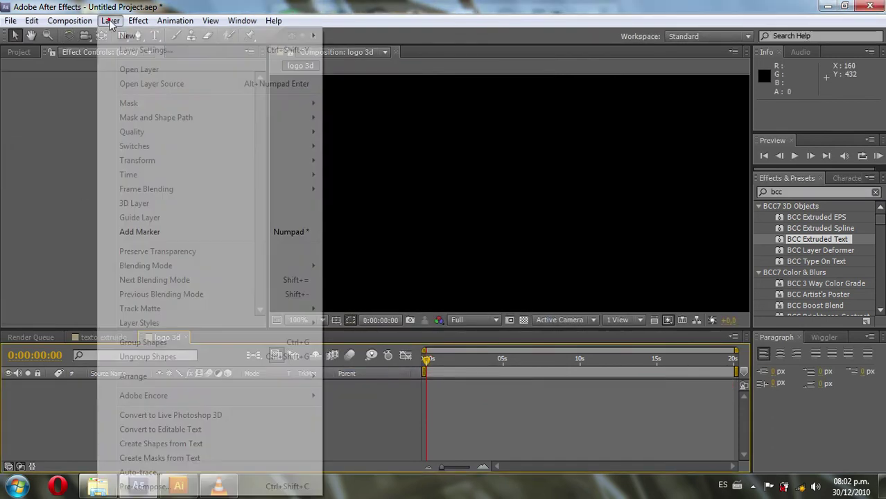
mouse_move(123, 35)
left_click(352, 50)
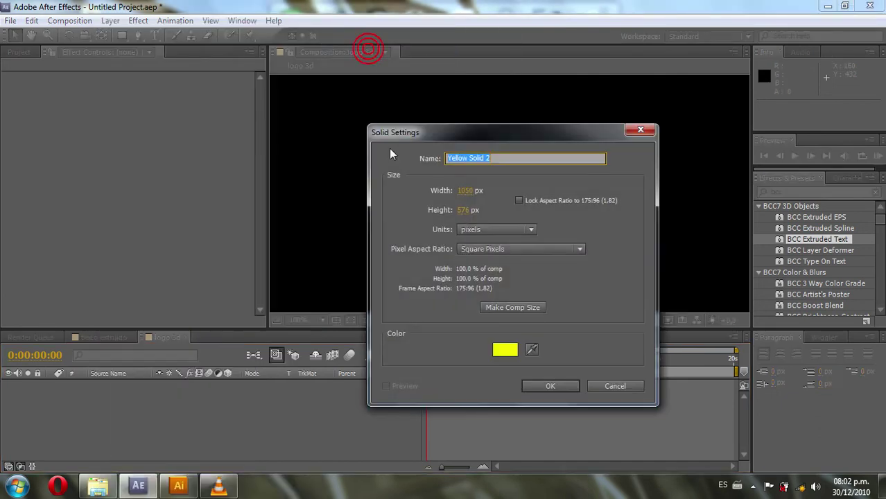
left_click(504, 350)
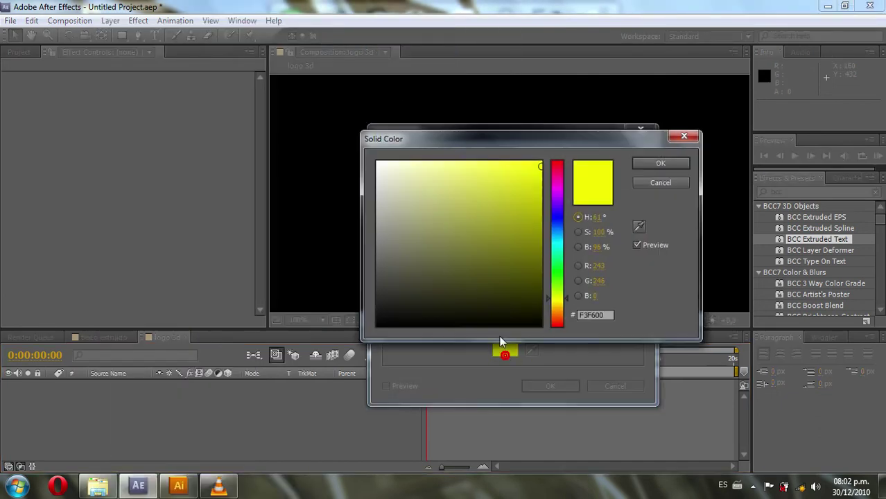
left_click(556, 183)
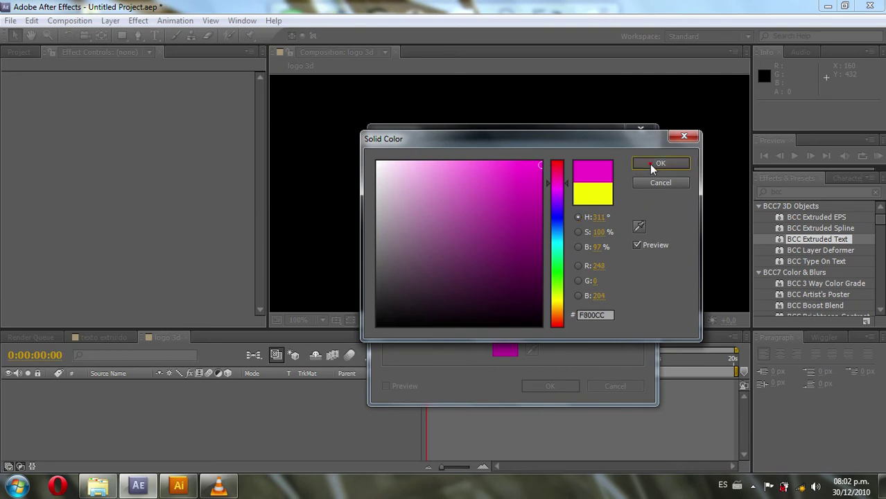
left_click(651, 165)
left_click(540, 383)
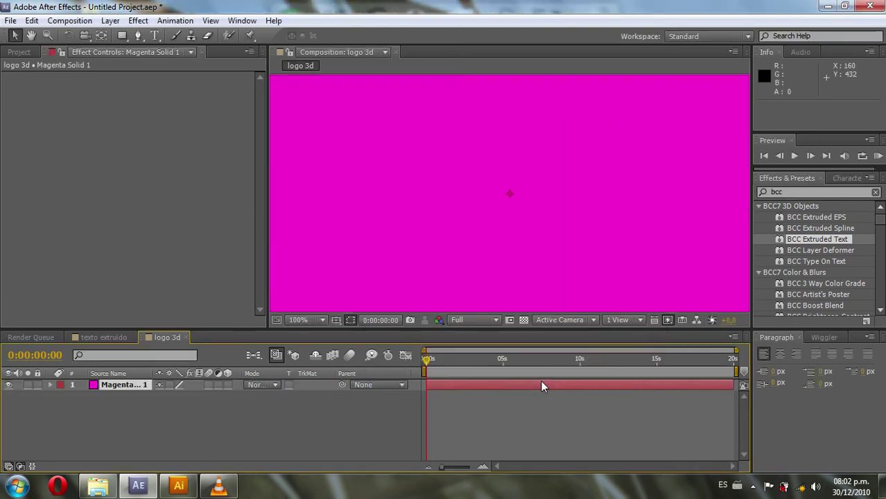
key("comma")
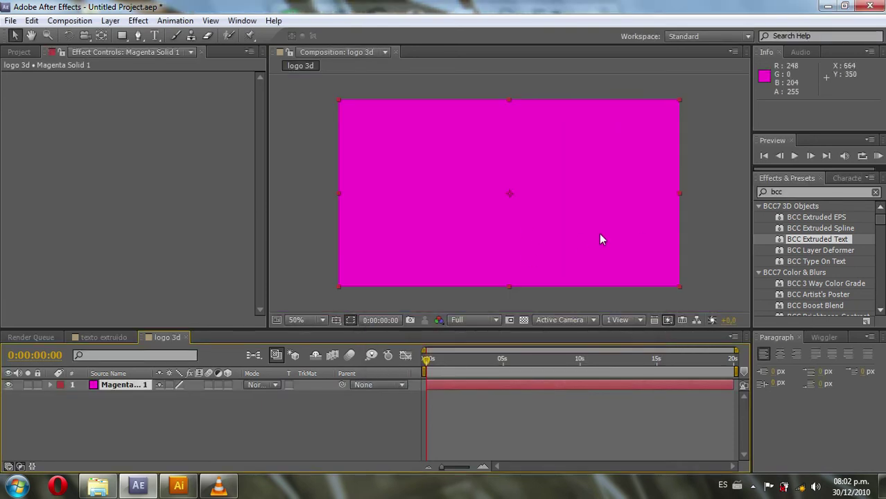
left_click(802, 218)
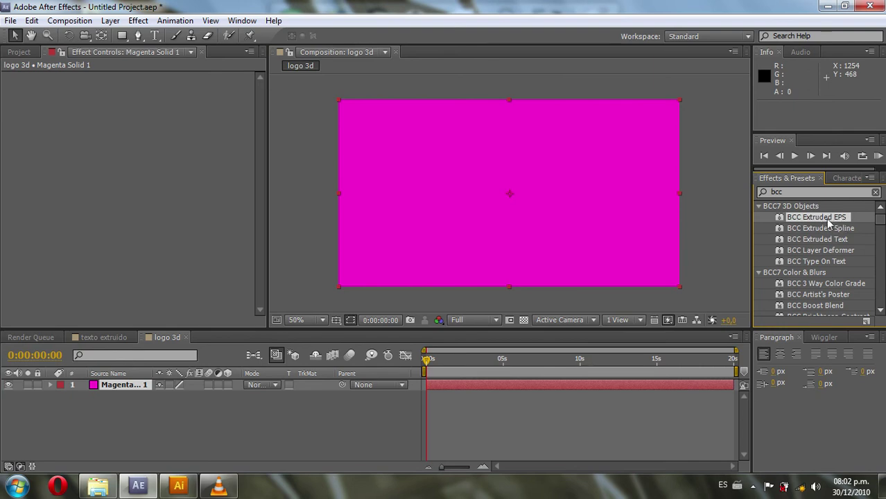
- Minimize After Effects and open giesse_scampoli_logo_modificado.ai from Explorer in Illustrator
left_click(827, 6)
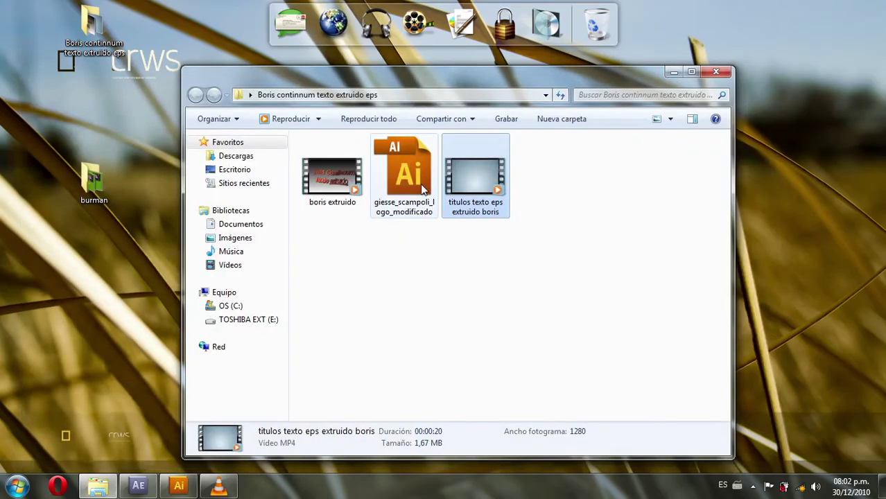
double_click(420, 182)
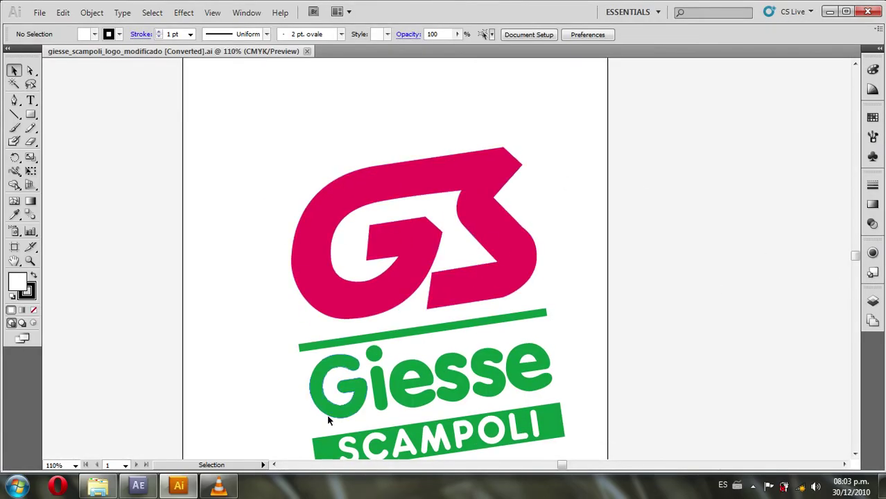
- Select the logo shapes, including the pink G3 shape, then clear the selection
mouse_move(257, 136)
left_mouse_down()
mouse_move(636, 493)
mouse_move(633, 438)
left_mouse_up()
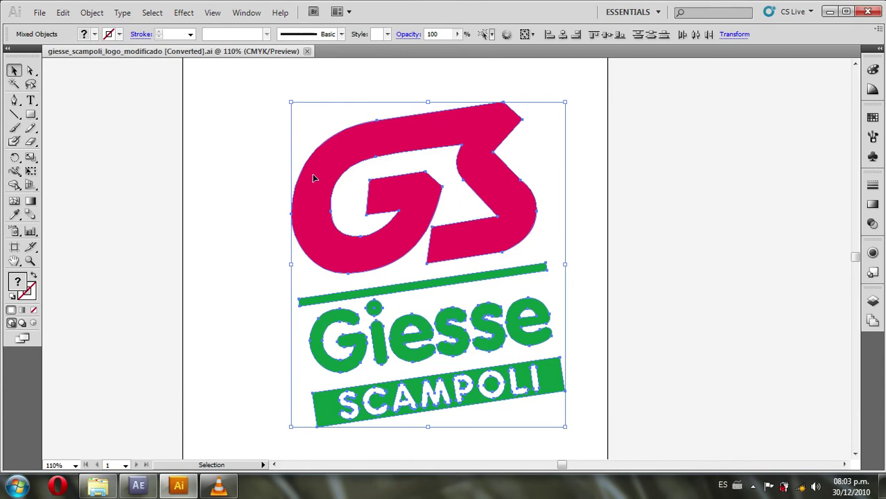
left_click(216, 124)
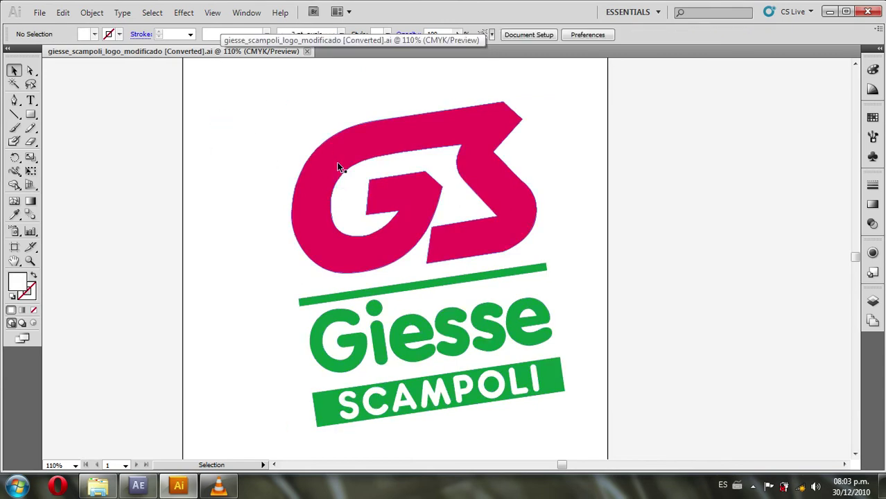
left_click(338, 166)
left_click(297, 118)
left_click(234, 111)
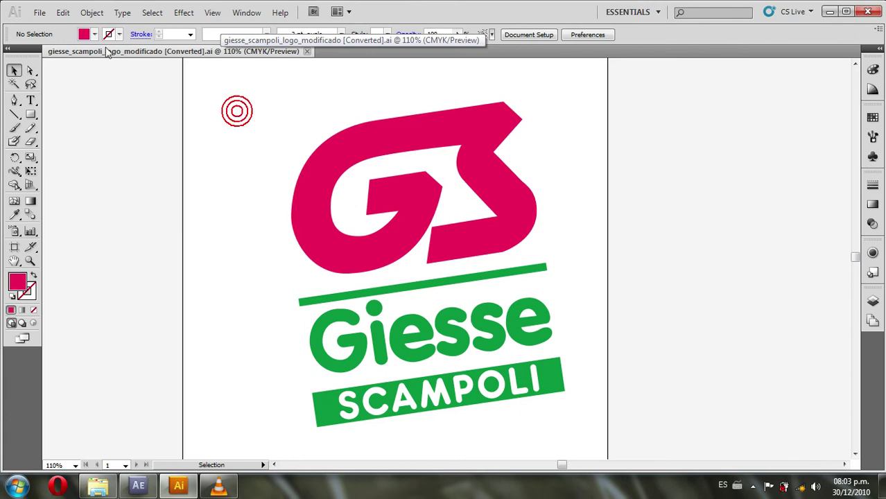
- Save the logo to the desktop (Escritorio) in Illustrator 8 format, then return to After Effects
left_click(38, 13)
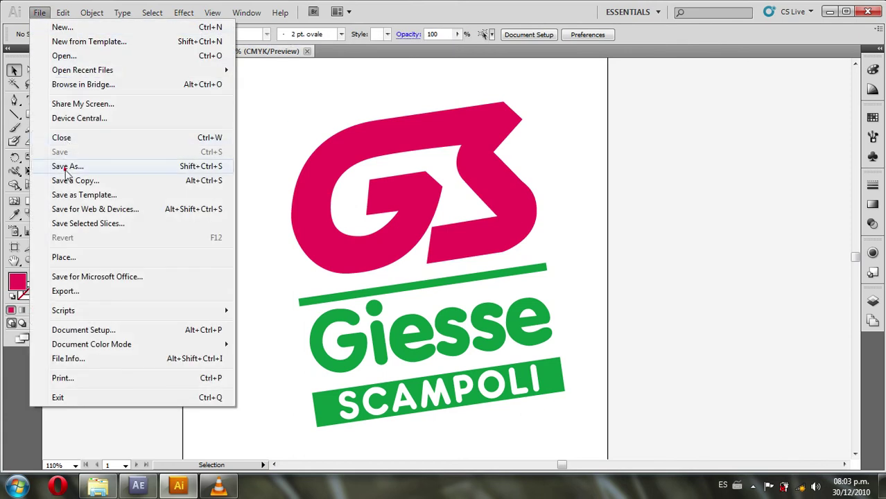
left_click(67, 168)
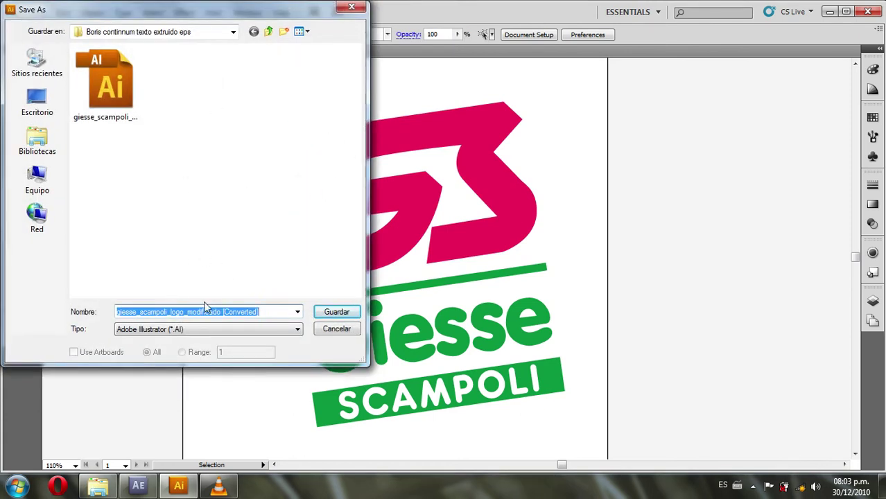
left_click(264, 311)
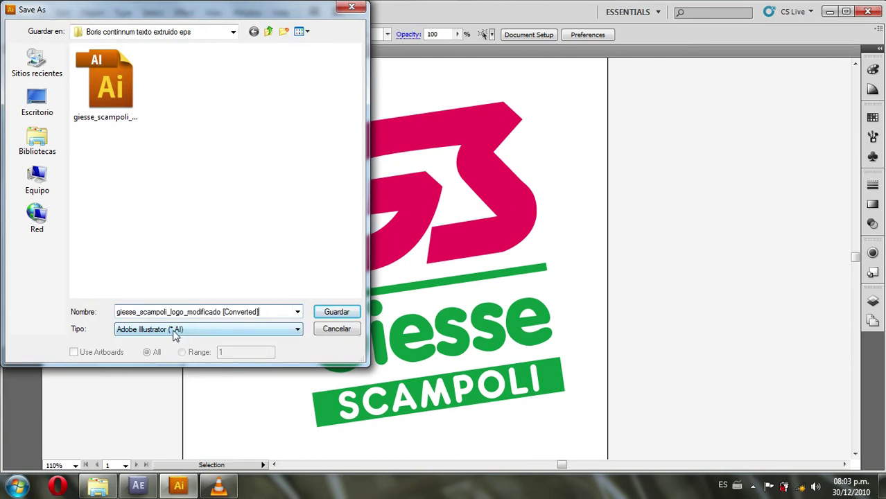
left_click(37, 103)
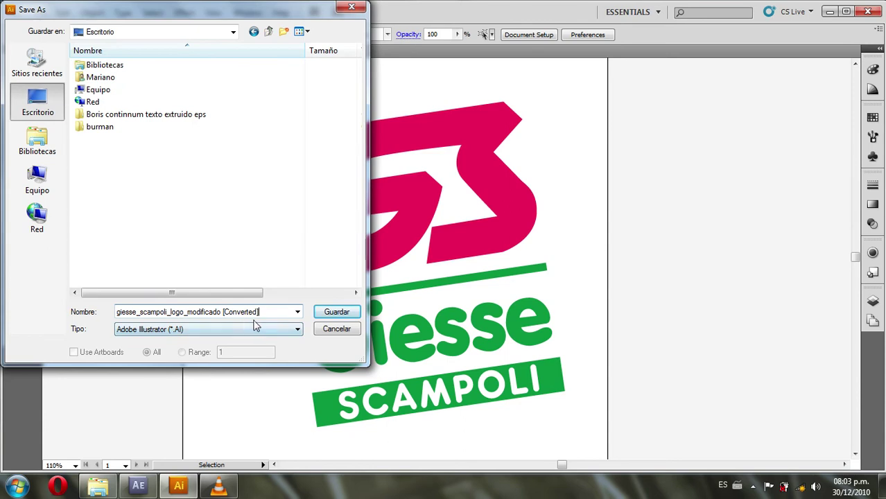
left_click(336, 311)
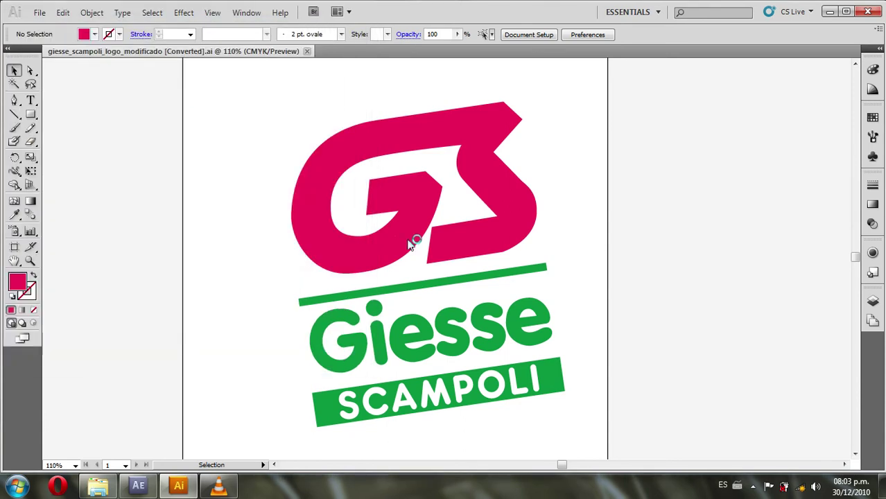
left_click(418, 81)
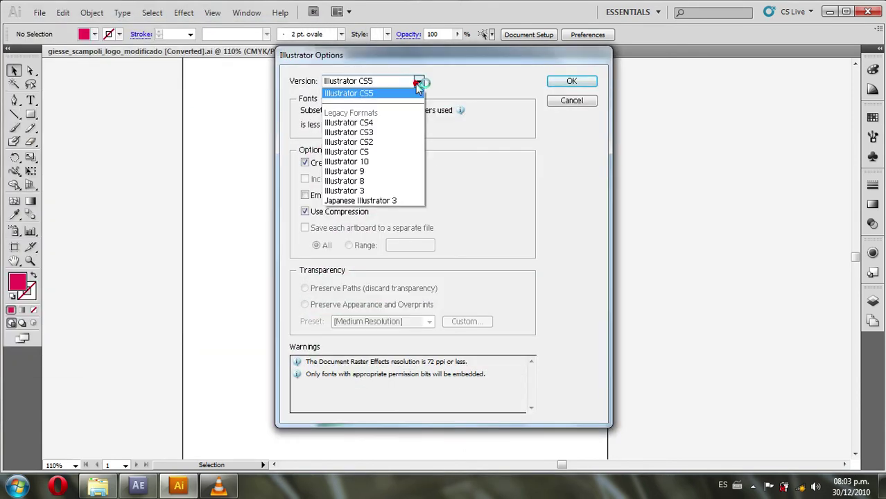
left_click(366, 181)
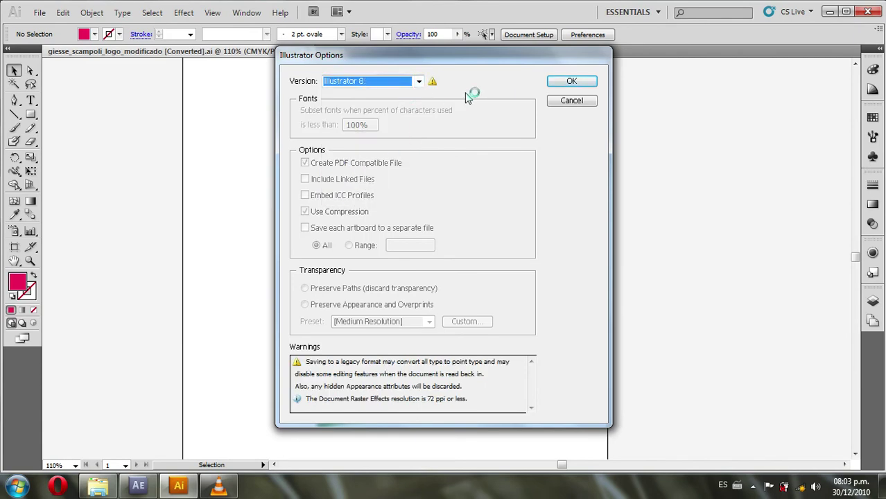
left_click(568, 82)
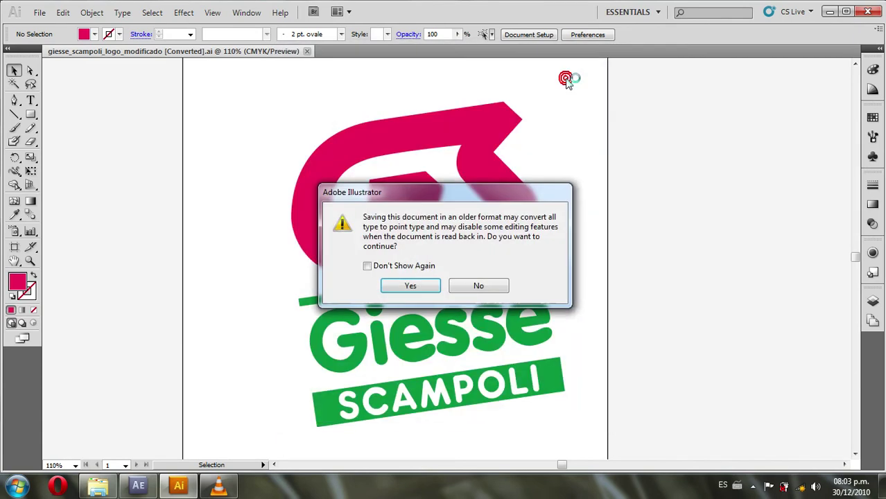
left_click(424, 287)
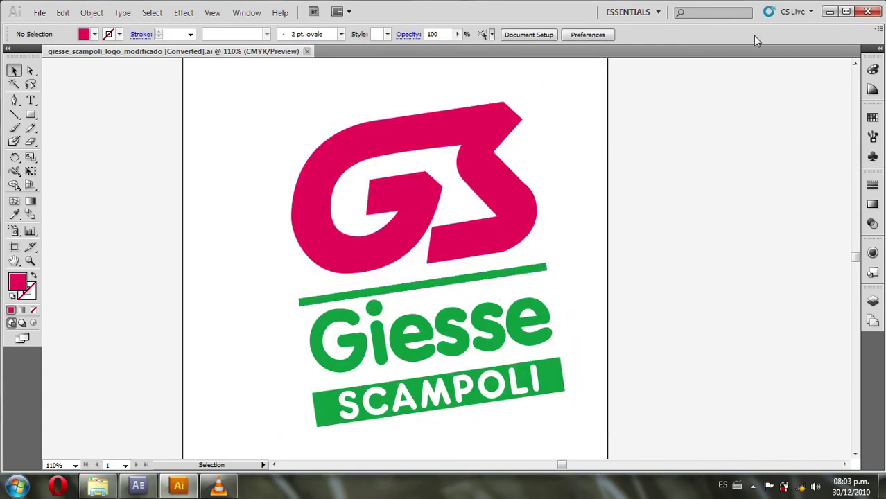
left_click(138, 485)
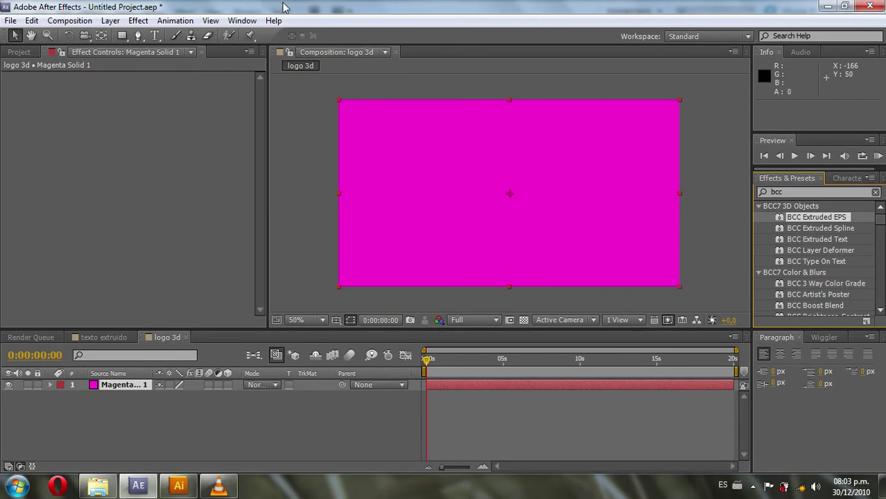
- Apply BCC Extruded EPS to the magenta solid layer
mouse_move(310, 2)
left_click_drag(801, 221, 555, 217)
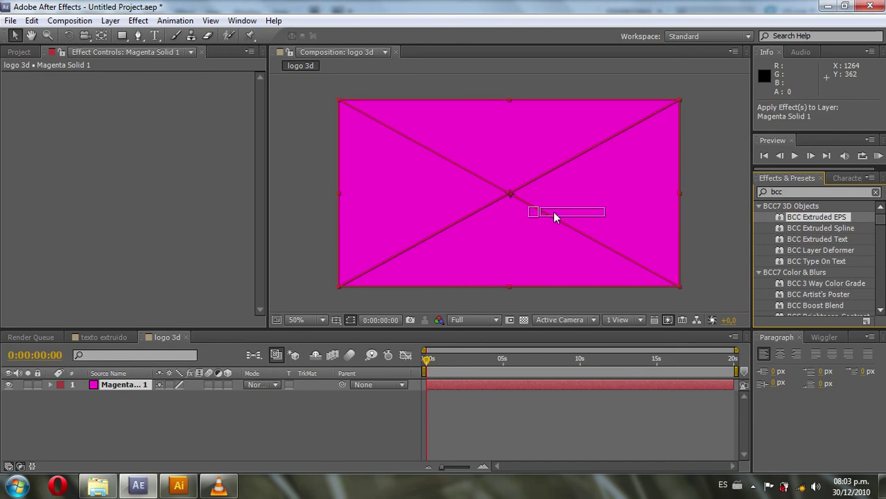
left_click_drag(554, 217, 551, 211)
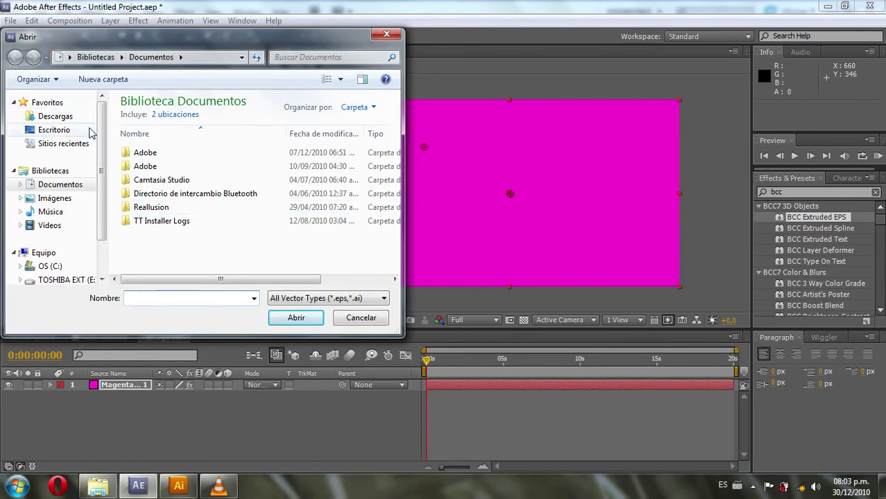
- Load giesse_scampoli_logo_modificado [Converted] from the desktop as the effect's EPS file
left_click(52, 130)
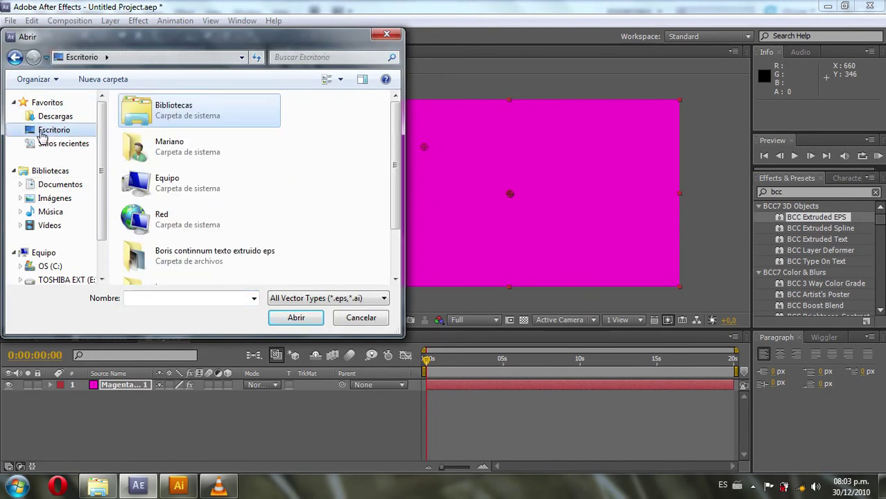
left_click_drag(393, 117, 394, 161)
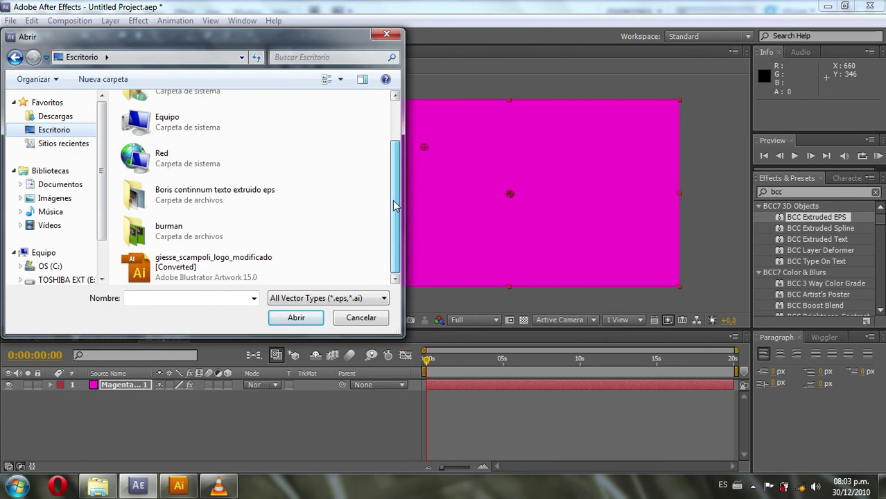
left_click(217, 270)
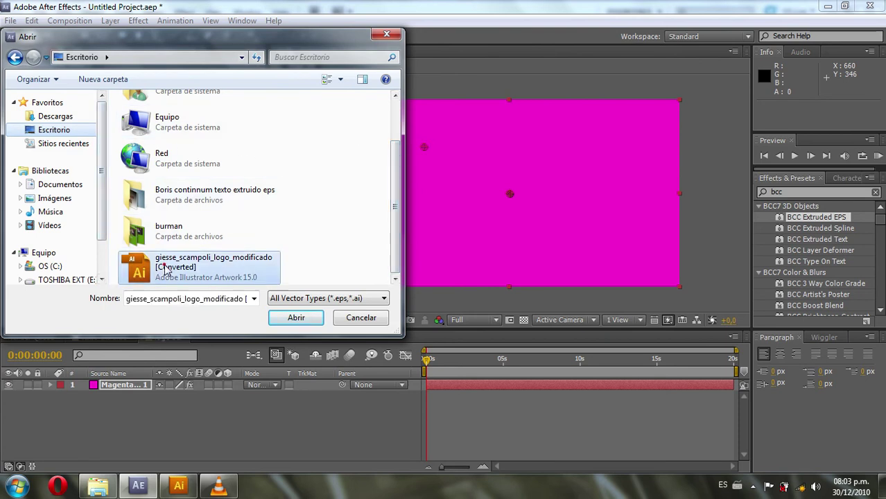
left_click(182, 269)
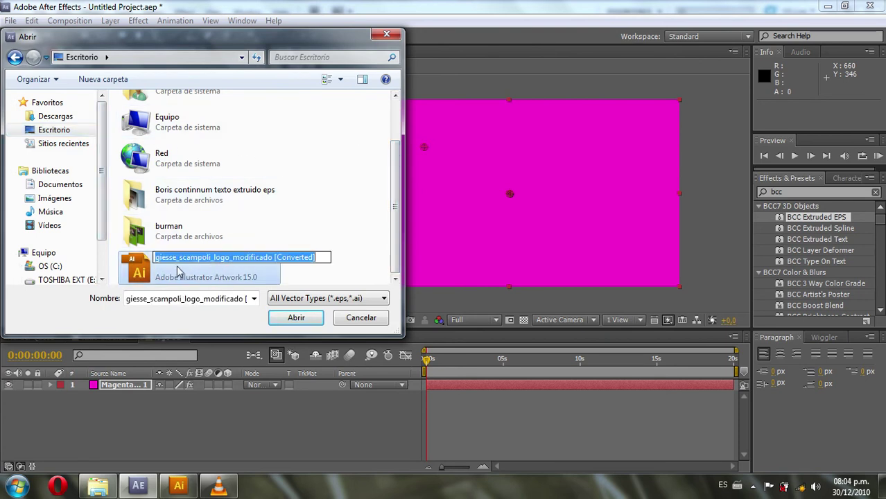
left_click(185, 277)
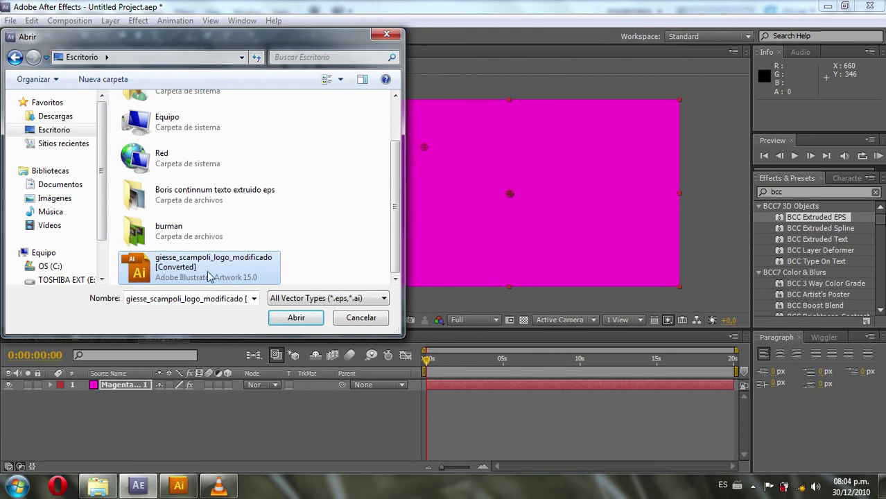
left_click(296, 317)
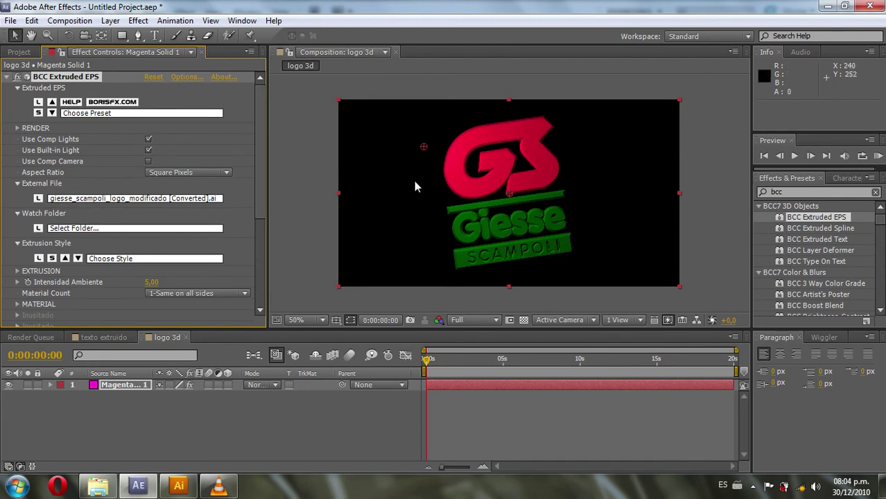
- Try the PlexiDome, EPSColOn-HighReflection2, SmoothBendEnds and Static-KeepEPSColorOn extrusion presets
left_click(116, 116)
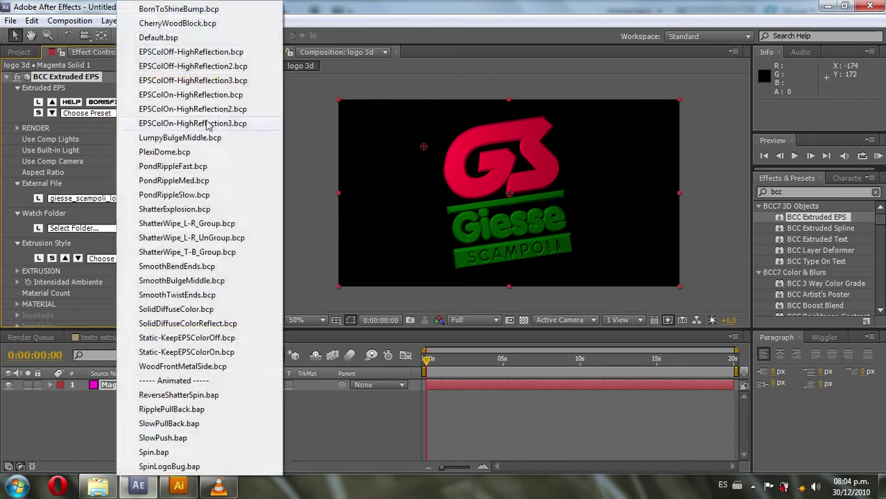
left_click(164, 152)
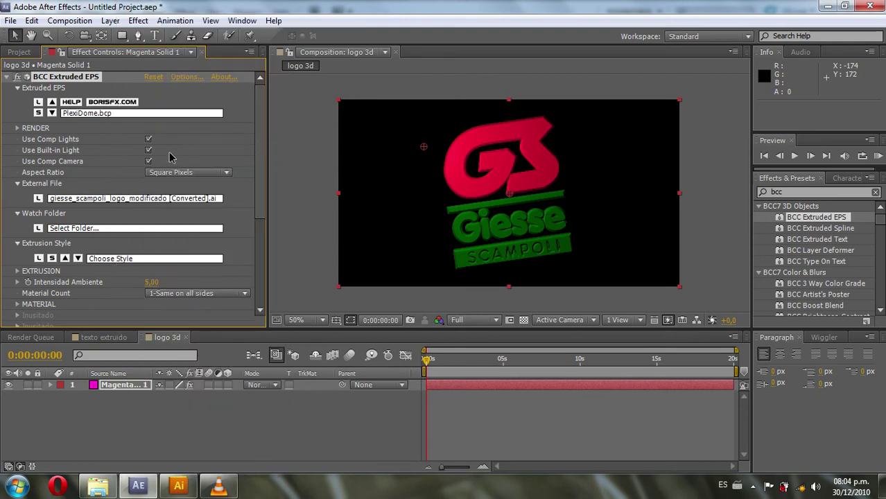
left_click(157, 115)
left_click(264, 119)
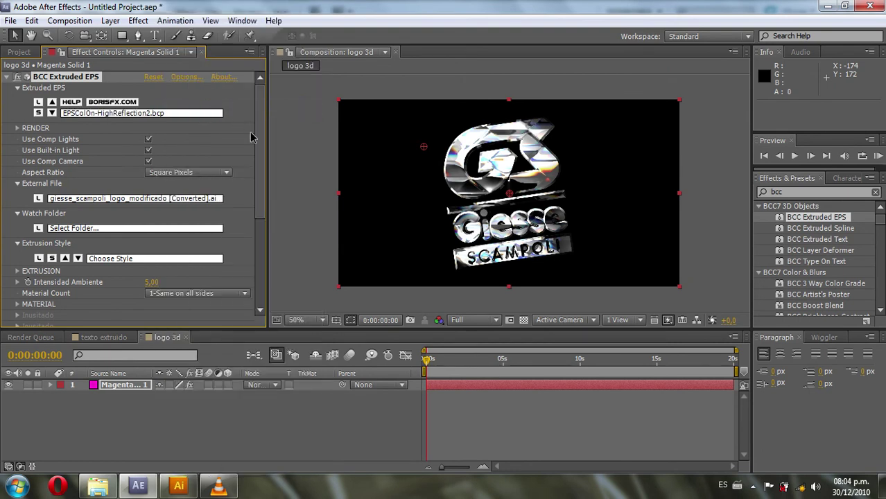
left_click(142, 117)
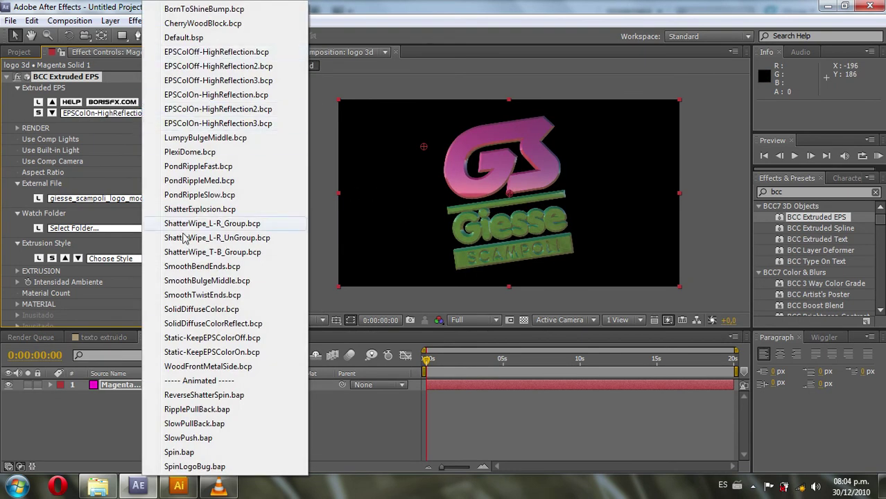
left_click(183, 269)
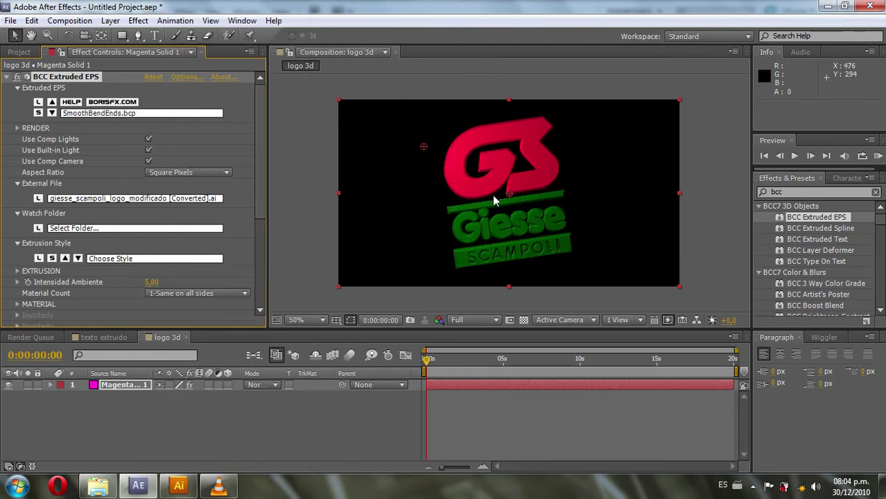
left_click(164, 113)
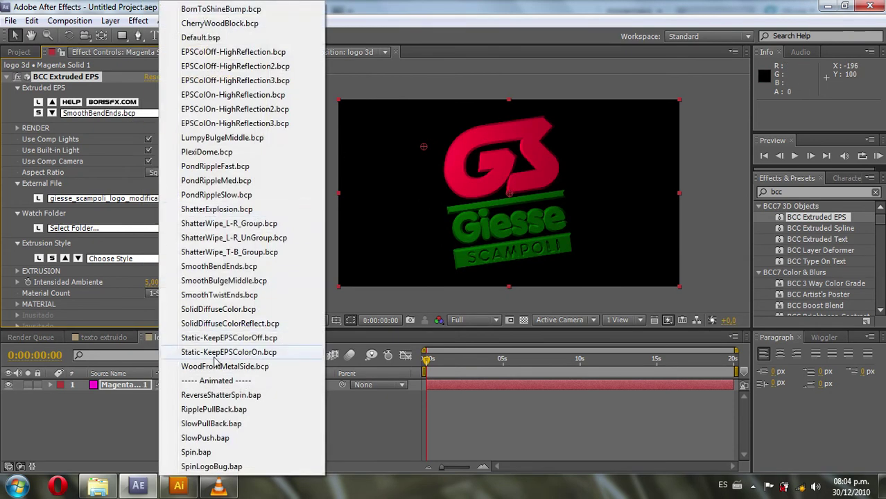
left_click(223, 353)
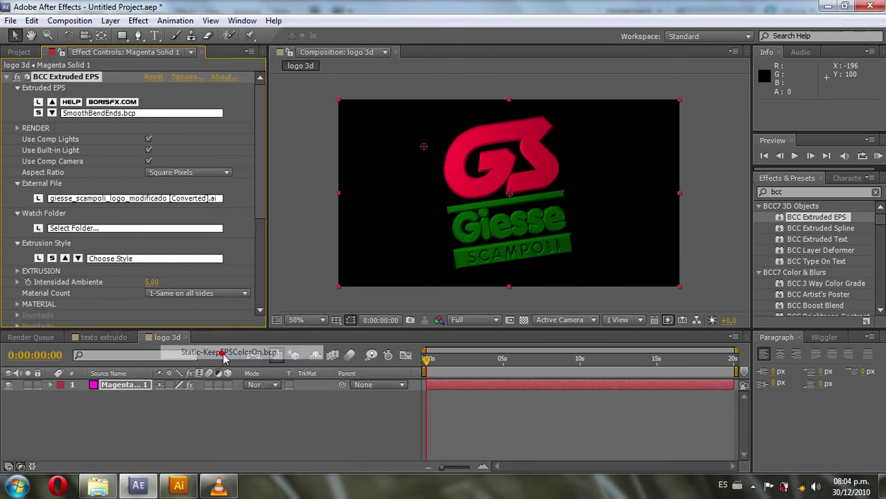
- Import the RipplePullBack preset, then revert the logo to the Default preset
left_click(172, 115)
left_click(222, 405)
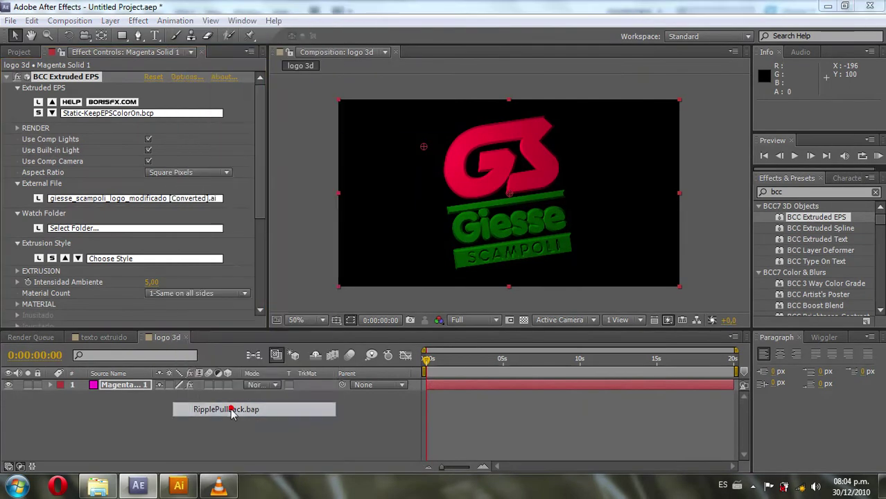
left_click(407, 310)
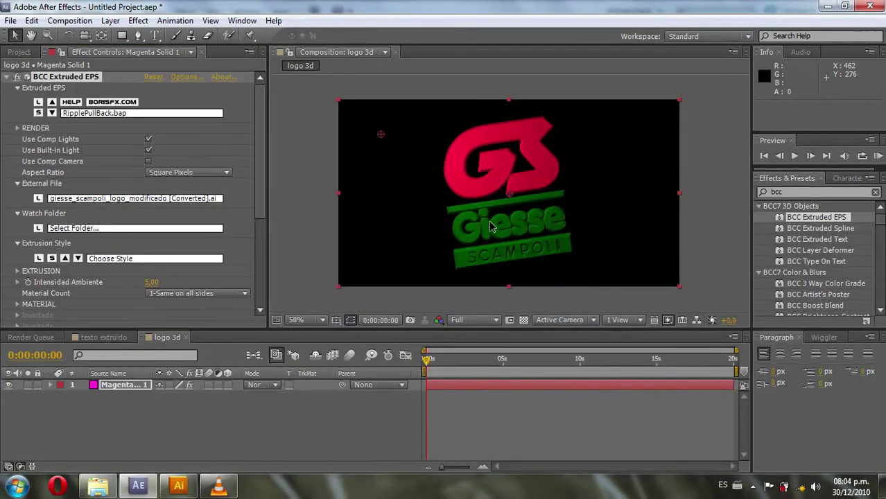
left_click(122, 116)
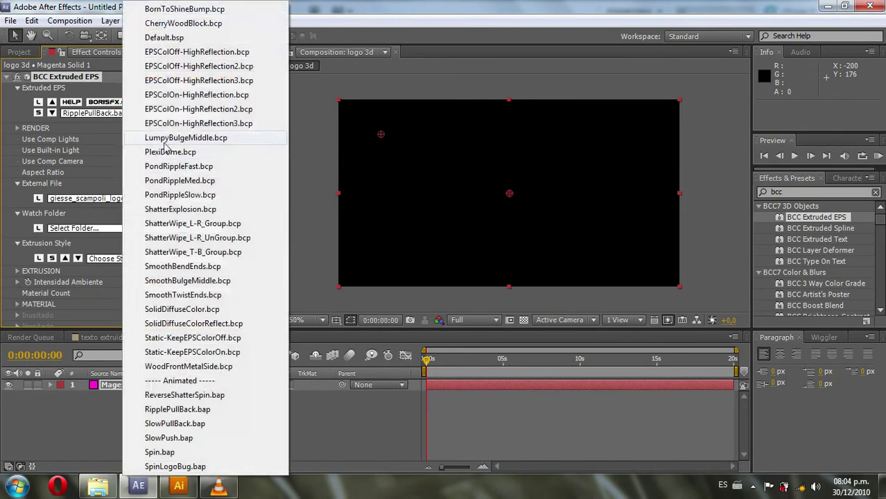
left_click(170, 40)
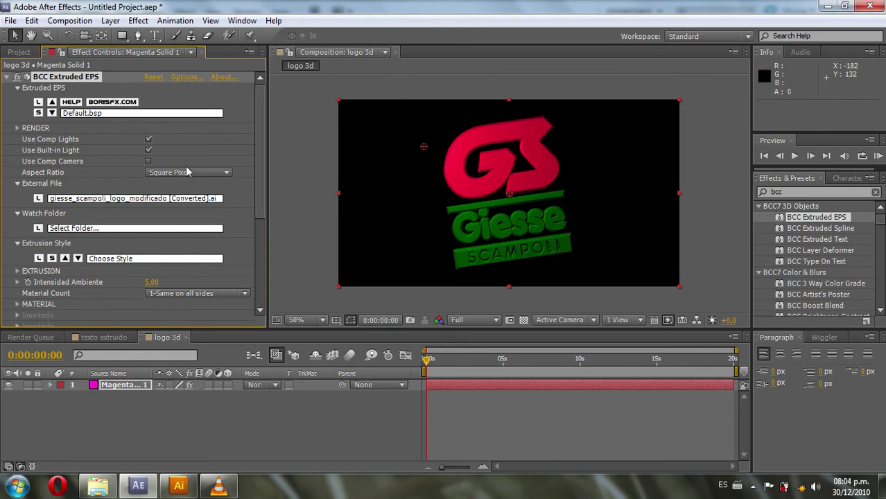
left_click_drag(263, 151, 267, 138)
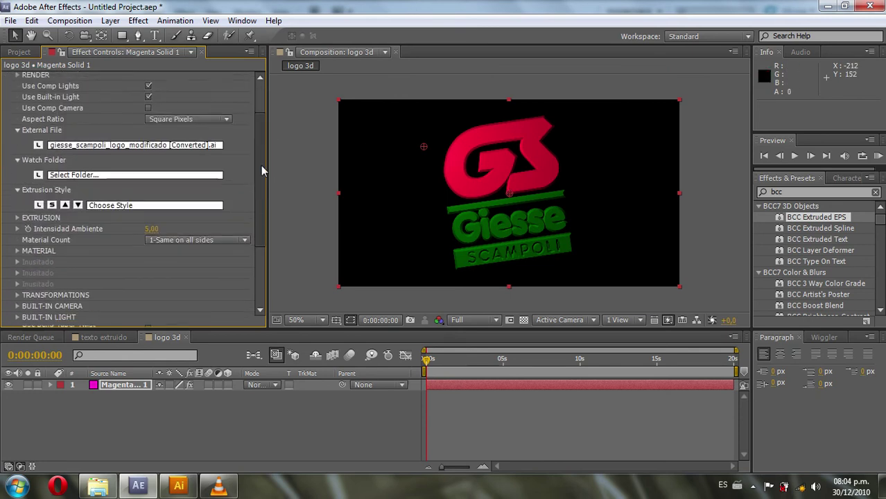
scroll(267, 139, "up", 1)
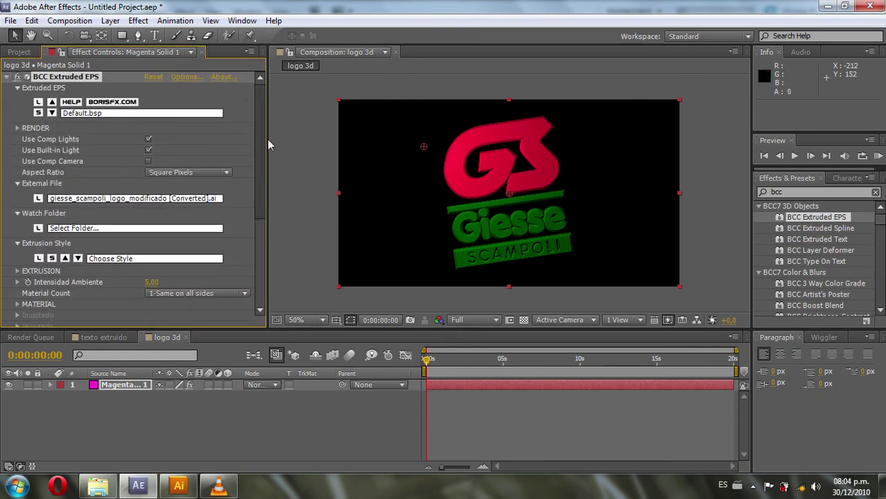
- Increase the logo's Extrusion Depth to 13,40
left_click(19, 88)
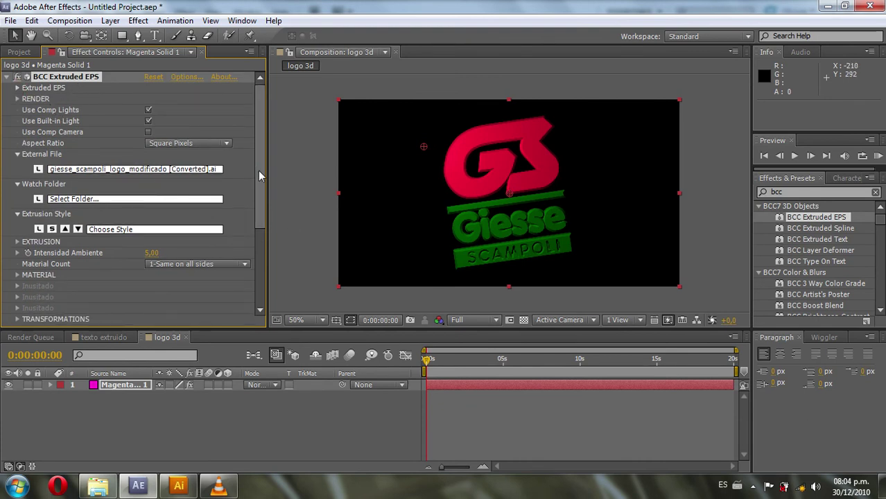
left_click_drag(258, 171, 258, 222)
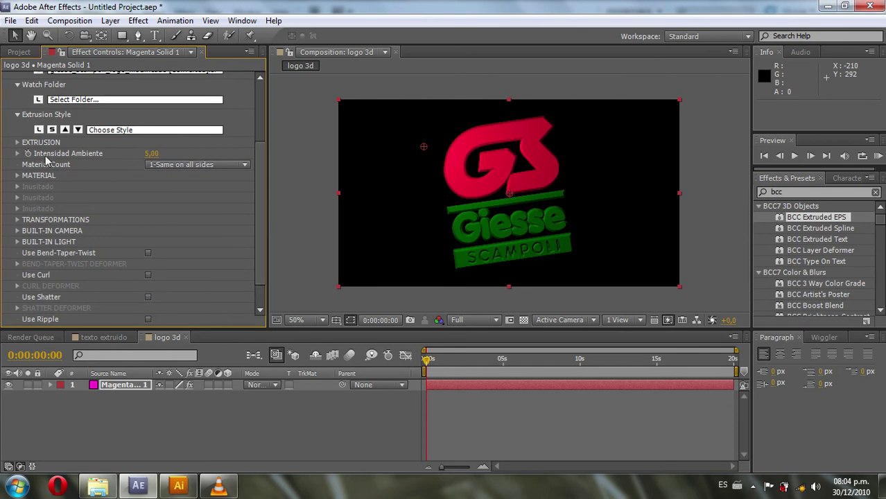
left_click(18, 142)
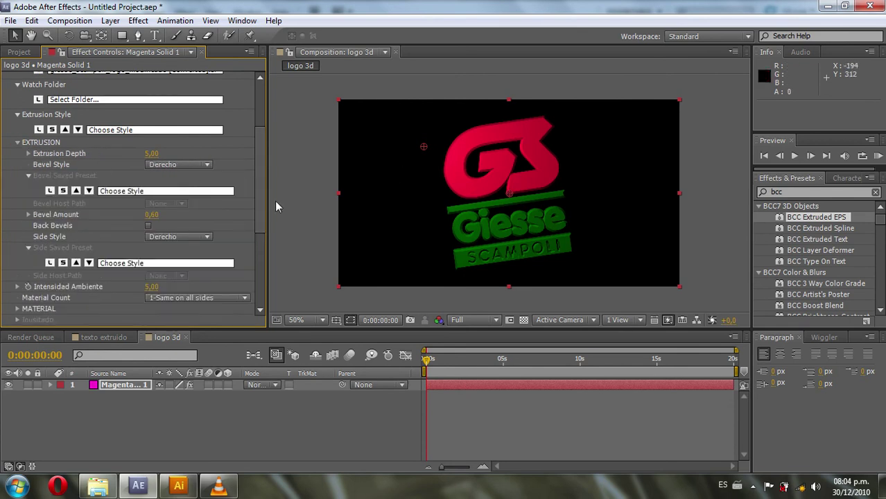
left_click_drag(154, 153, 193, 155)
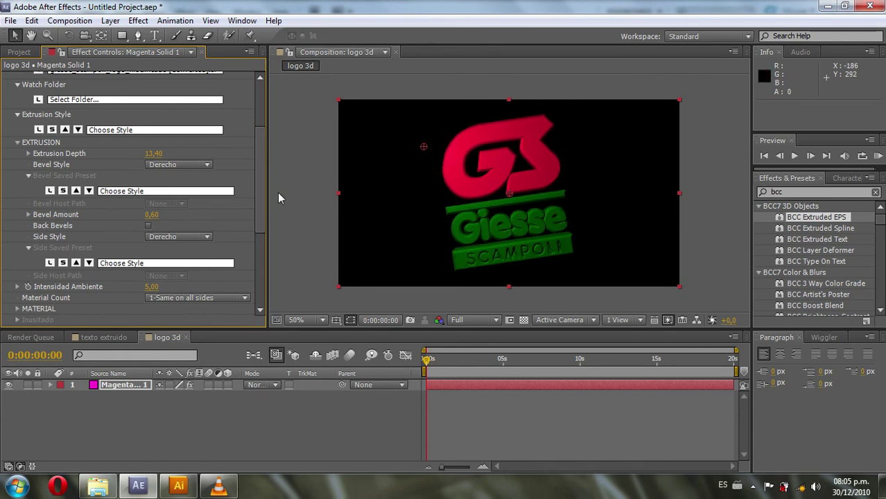
- Set the Bevel Style to Cóncavo after trying Convexo
left_click_drag(261, 187, 262, 220)
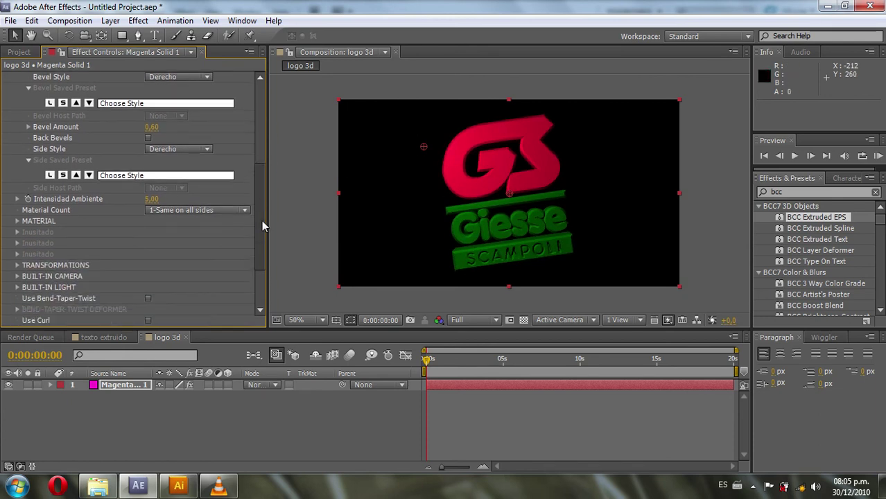
left_click(172, 77)
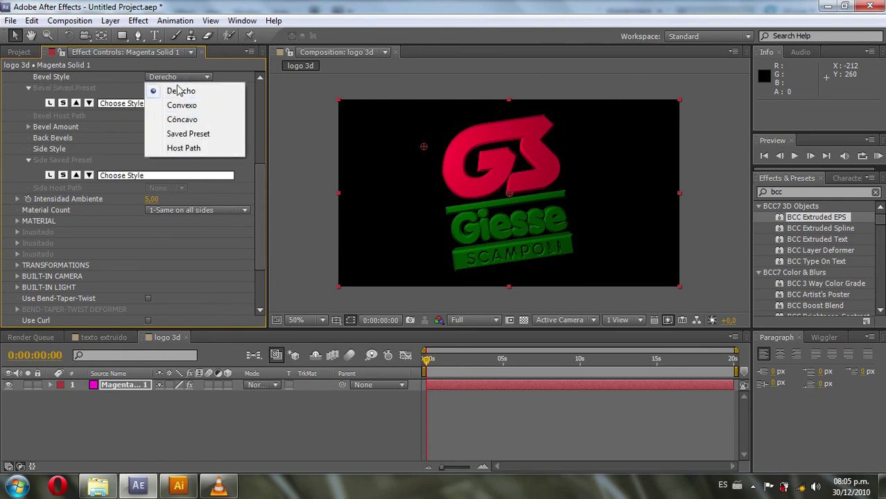
left_click(182, 105)
left_click(192, 77)
left_click(184, 119)
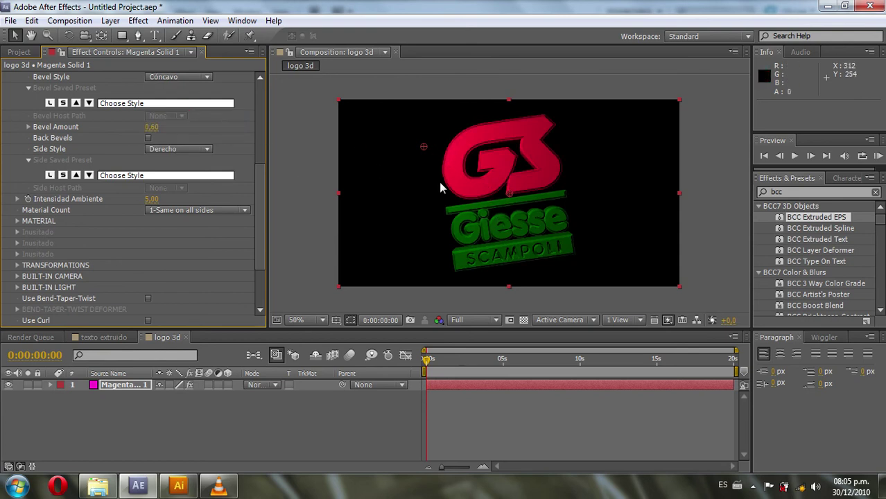
scroll(439, 181, "up", 1)
scroll(439, 183, "down", 1)
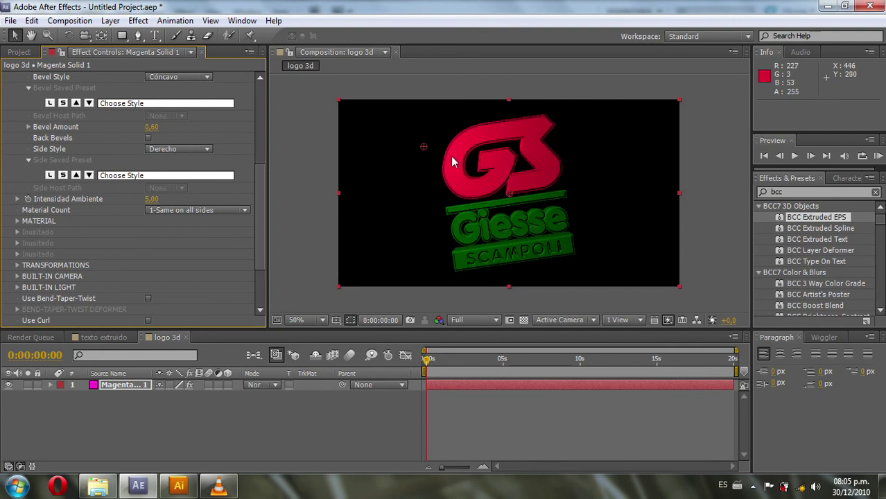
- Set the logo's Rotate Y to -16° under Transformations, then deselect the layer
left_click_drag(263, 164, 262, 193)
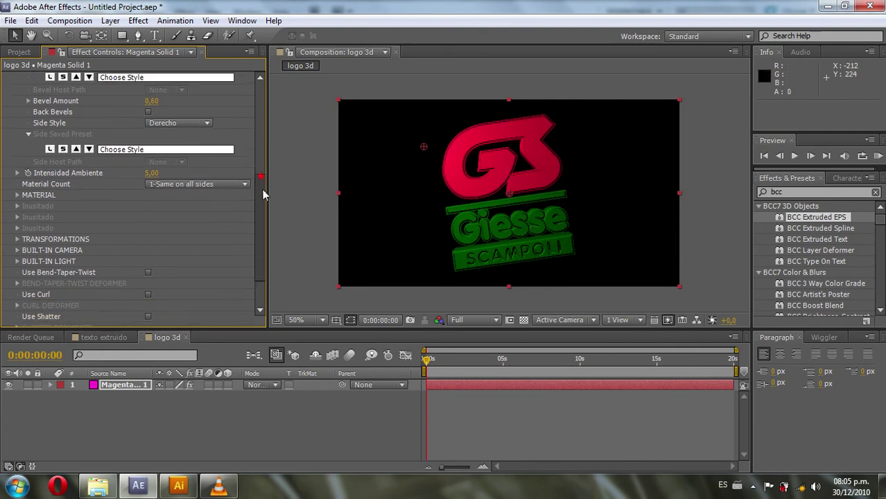
left_click(18, 194)
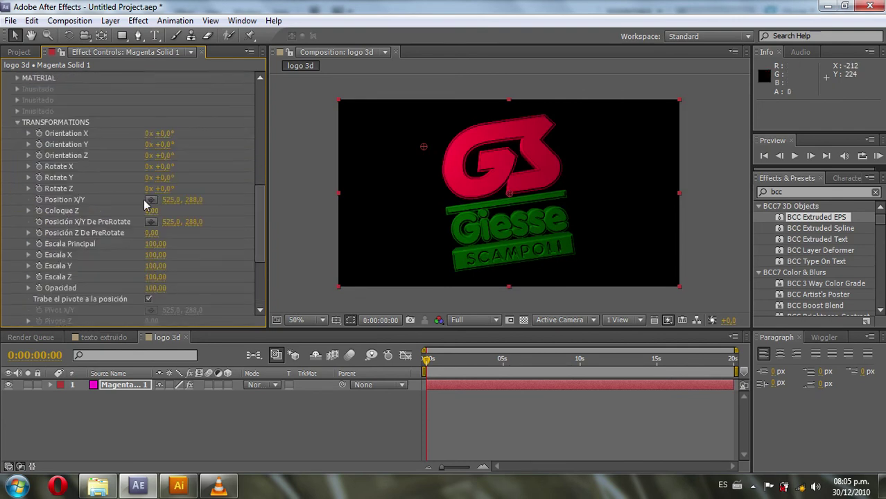
left_click_drag(256, 178, 264, 201)
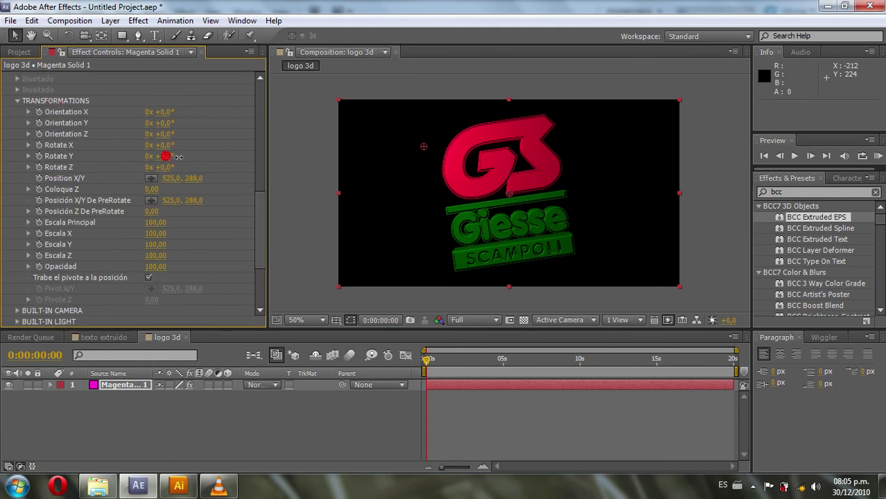
mouse_move(195, 158)
left_mouse_down()
mouse_move(469, 217)
mouse_move(192, 201)
mouse_move(199, 200)
left_mouse_up()
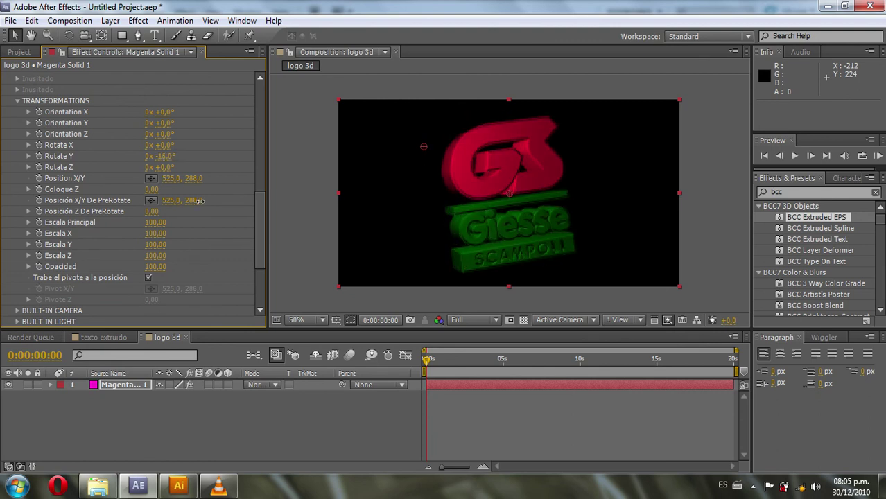
left_click(114, 422)
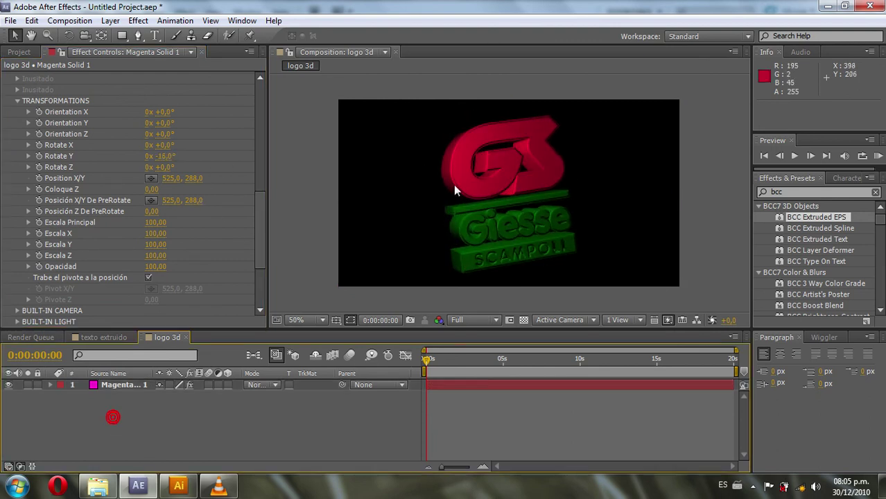
- Add a spot light, Light 1, with a pale cyan colour, 100% intensity and 90° cone
left_click(111, 22)
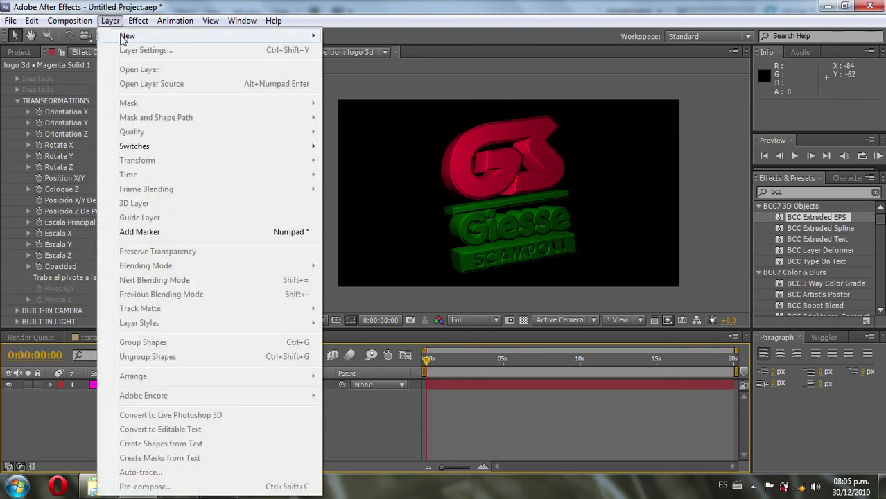
mouse_move(135, 36)
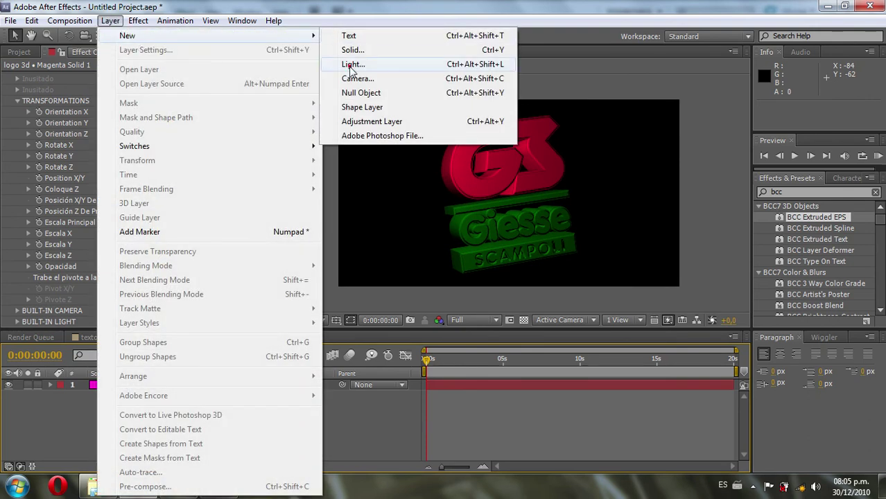
left_click(350, 65)
left_click(416, 235)
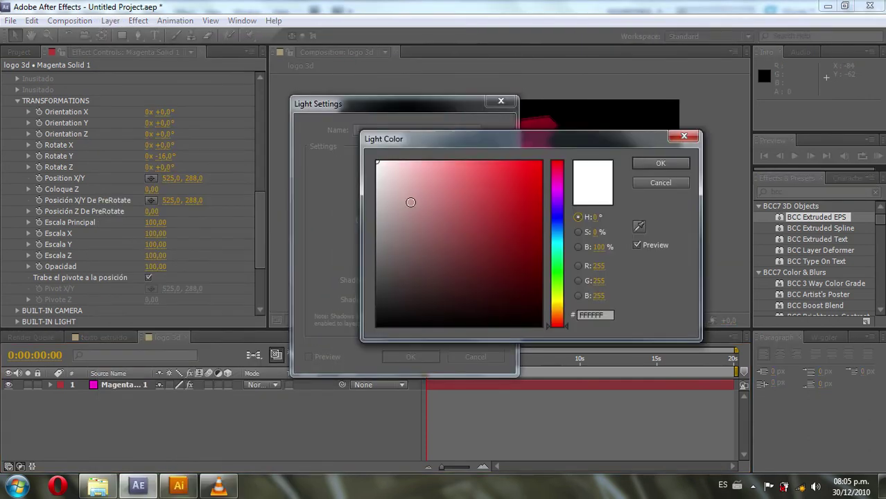
left_click(556, 240)
left_click_drag(419, 212, 393, 182)
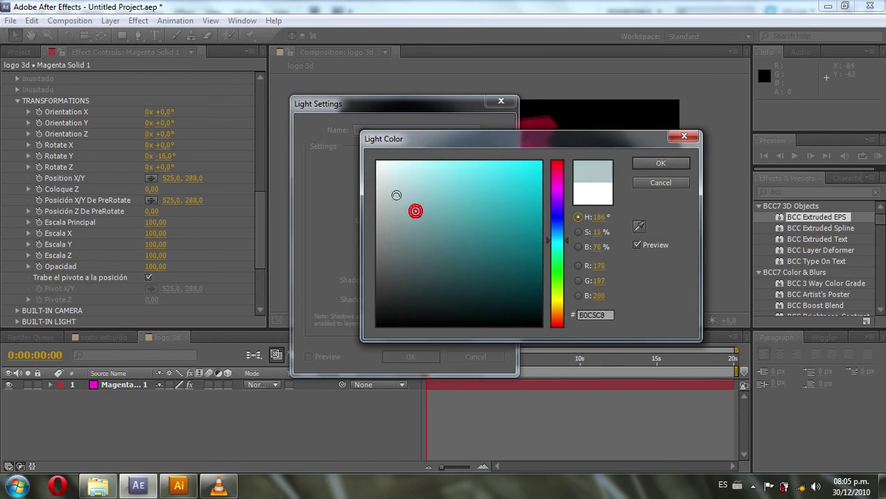
left_click(660, 163)
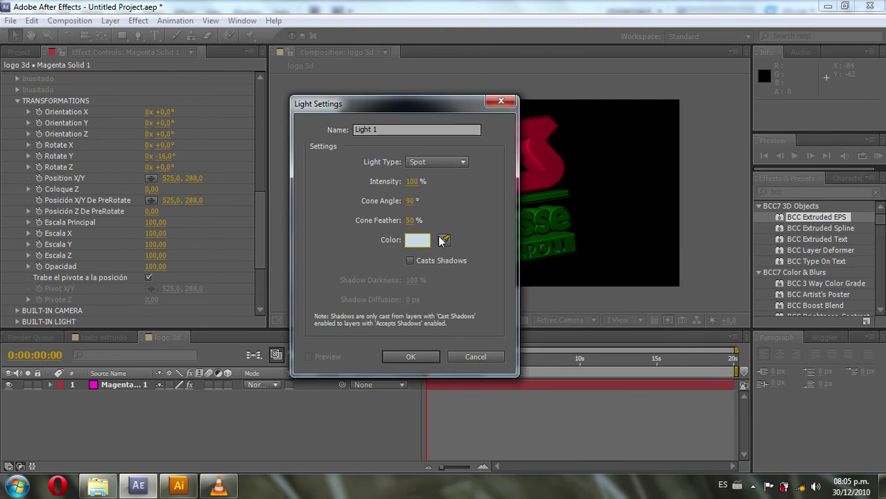
left_click(409, 356)
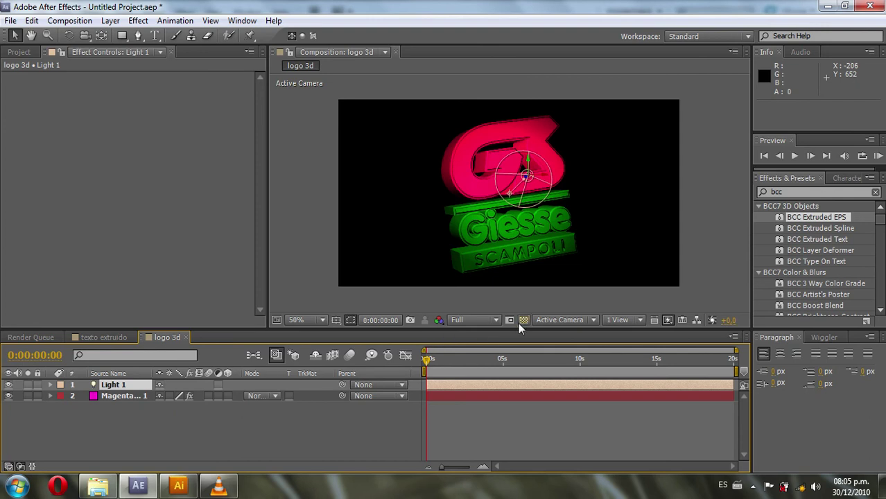
- In a two-view layout, move Light 1 in the Top view to 560, 253, -291.4, then revert to one view
left_click(624, 319)
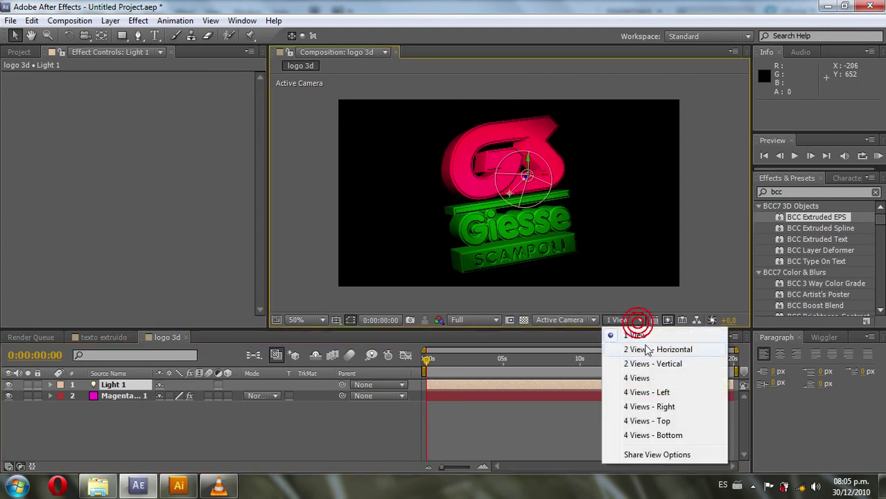
left_click(638, 349)
left_click(477, 267)
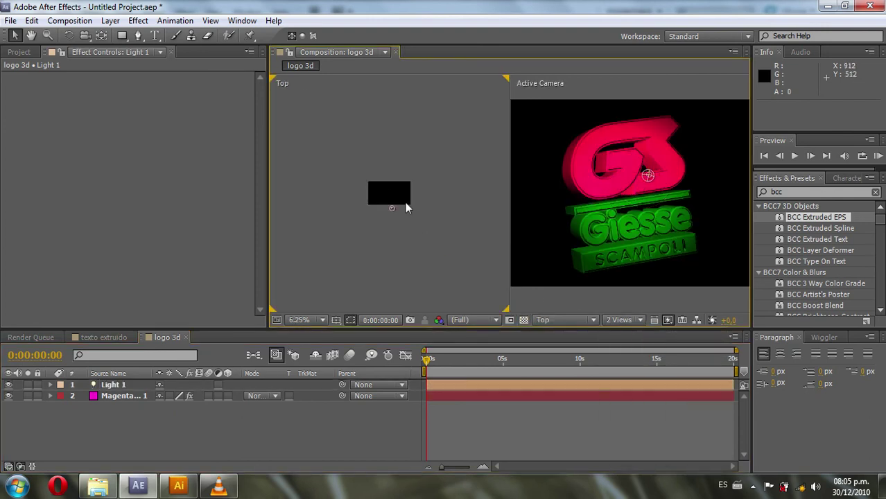
key("period")
key("period")
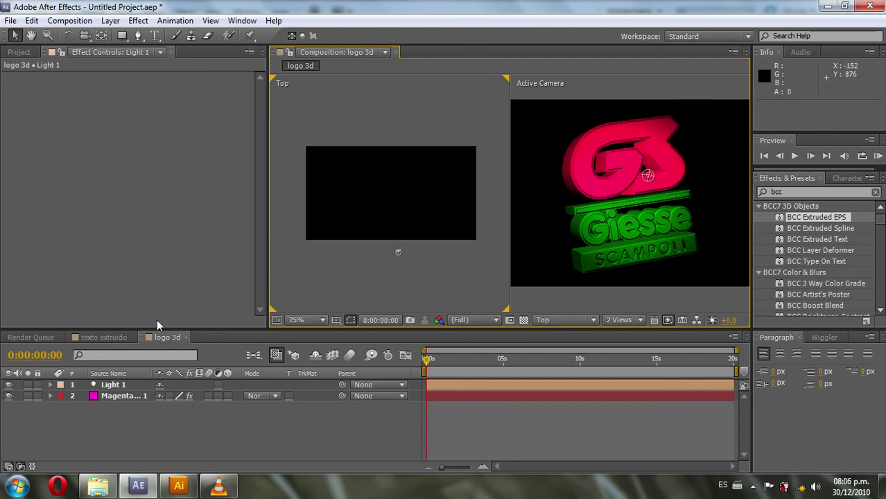
left_click(111, 384)
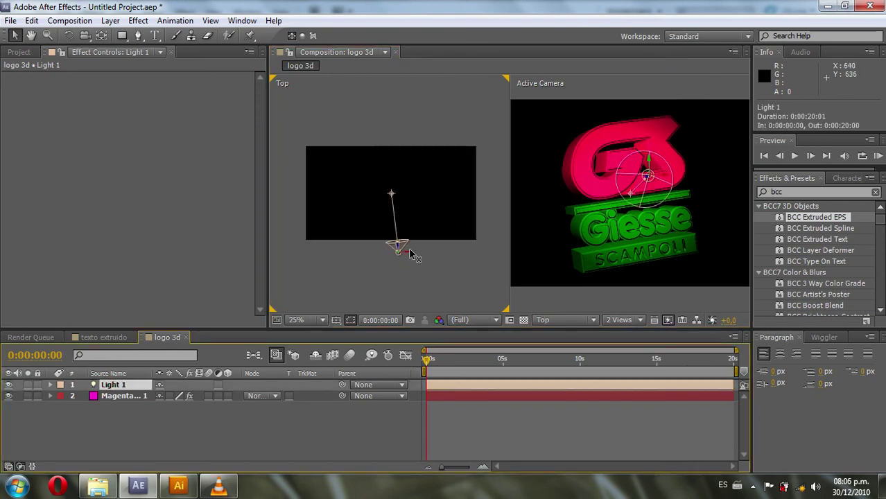
mouse_move(400, 251)
left_mouse_down()
mouse_move(402, 285)
mouse_move(409, 236)
left_mouse_up()
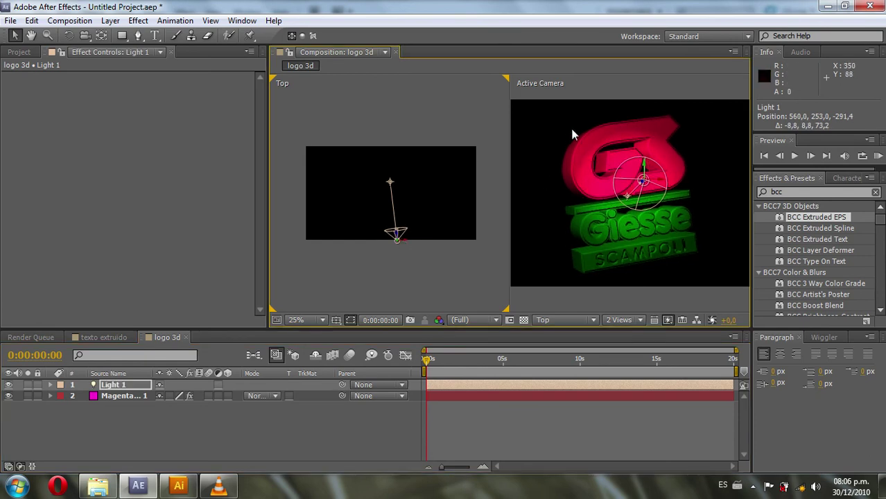
left_click(365, 275)
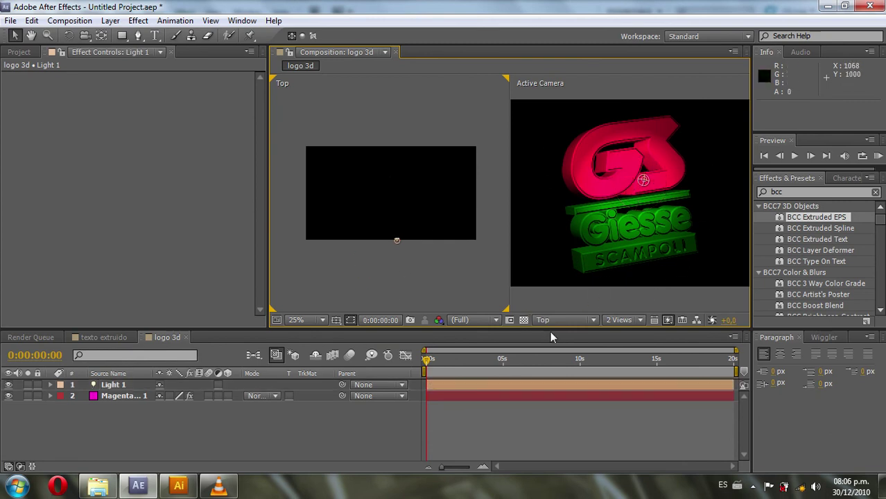
left_click(619, 319)
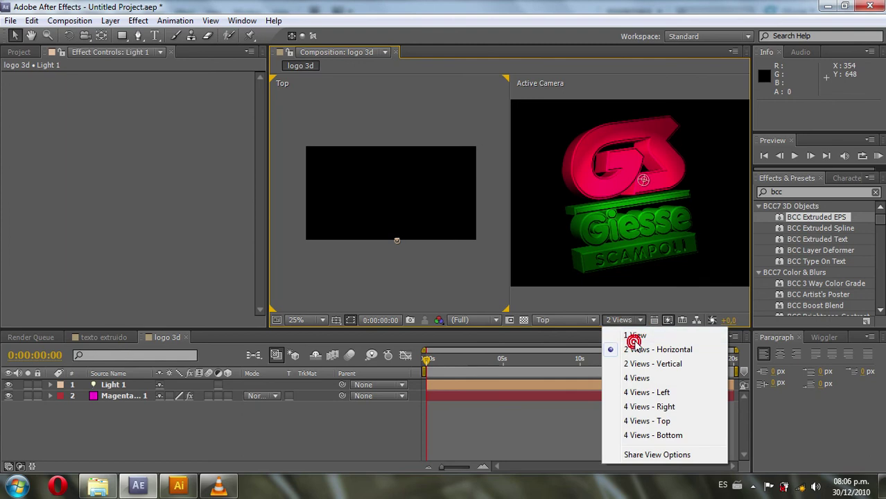
left_click(634, 336)
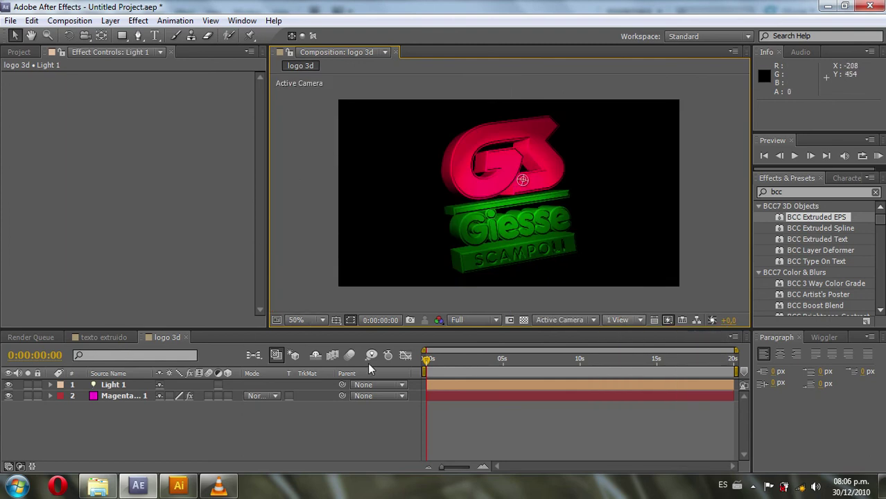
- Keyframe the Magenta Solid 1 logo's Coloque Z from -21.50 at 0s to 0.25 at 6s
left_click(128, 397)
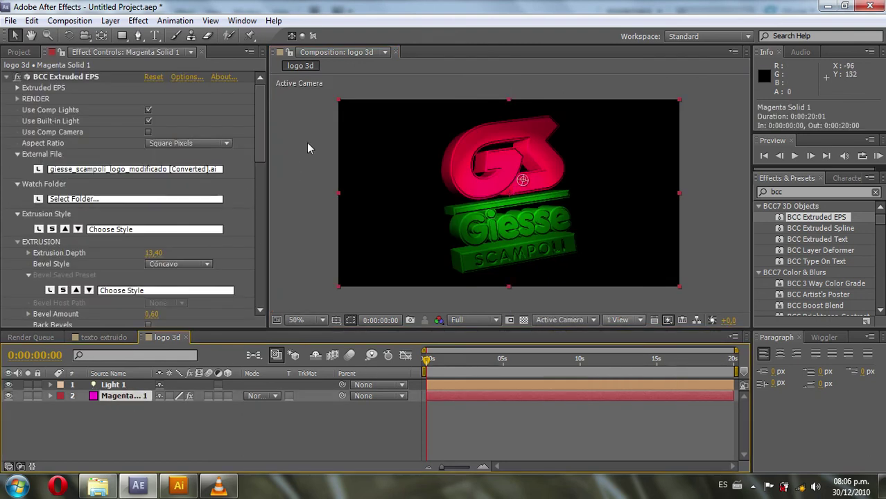
left_click_drag(261, 116, 260, 208)
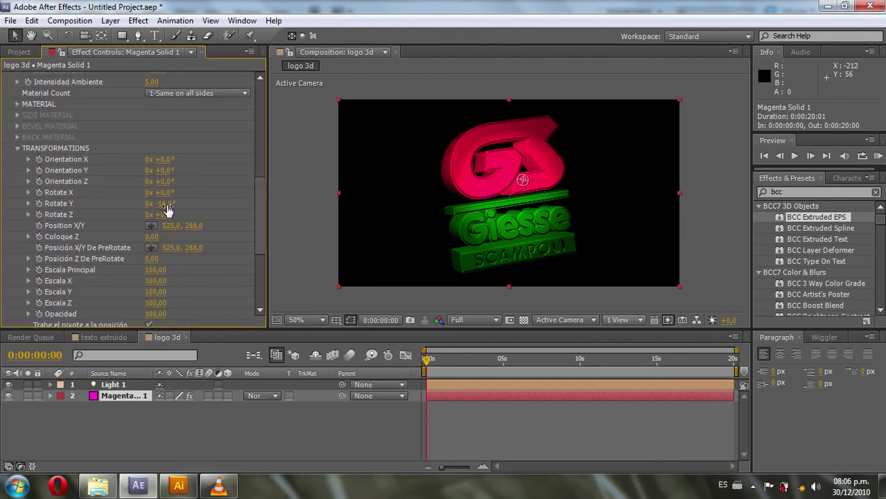
left_click_drag(255, 215, 256, 223)
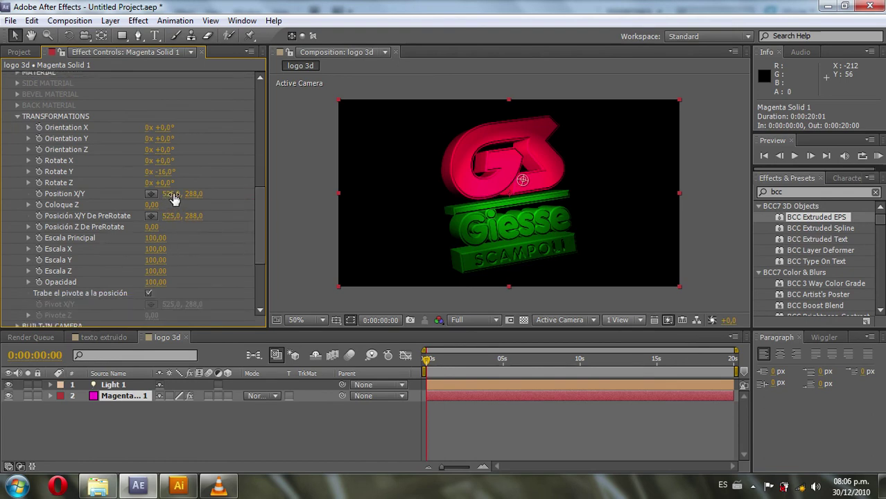
mouse_move(152, 206)
left_mouse_down()
mouse_move(21, 216)
mouse_move(29, 219)
left_mouse_up()
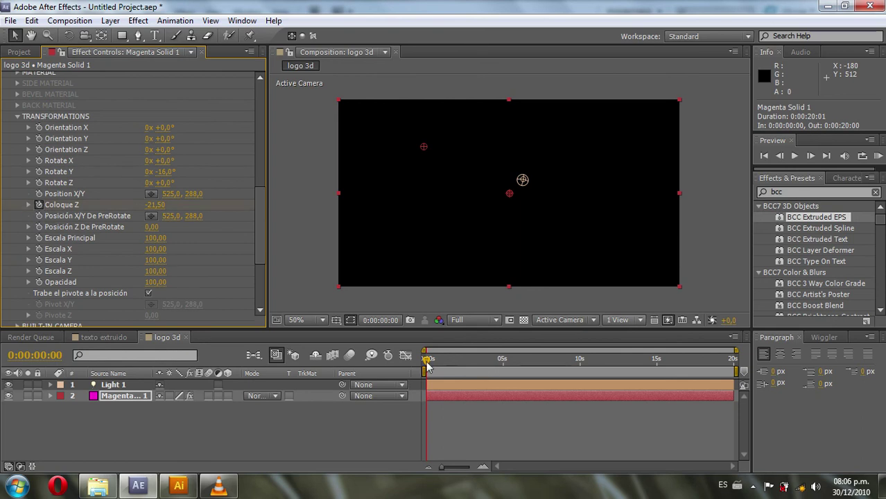
left_click_drag(428, 365, 520, 379)
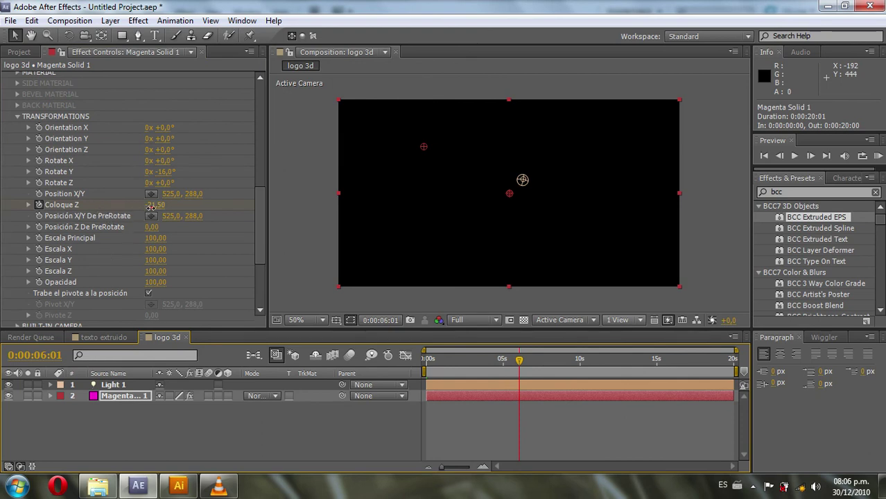
left_click_drag(153, 210, 346, 260)
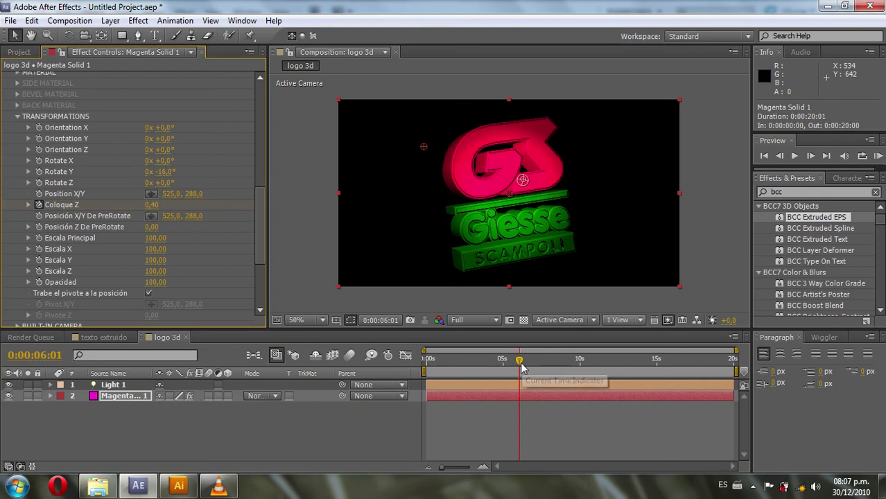
- Keyframe Rotate Y from -16° at 0s to 1x +17° at 6s
left_click_drag(522, 368, 419, 368)
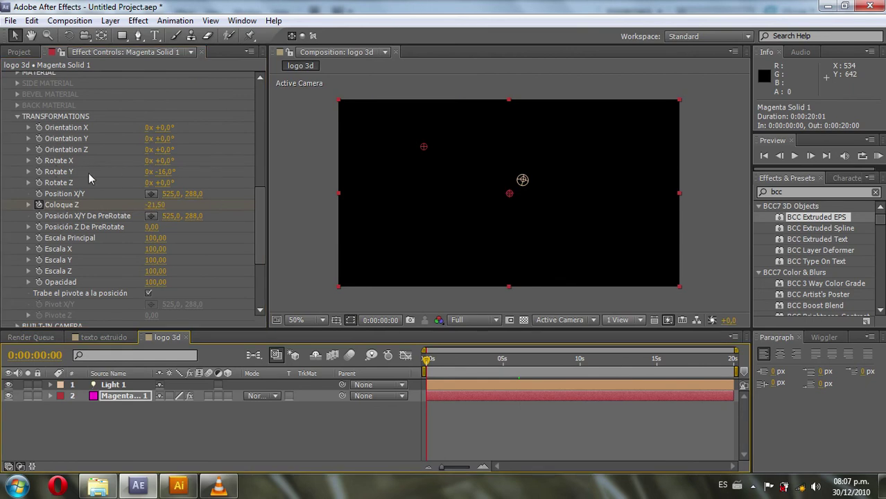
left_click(39, 172)
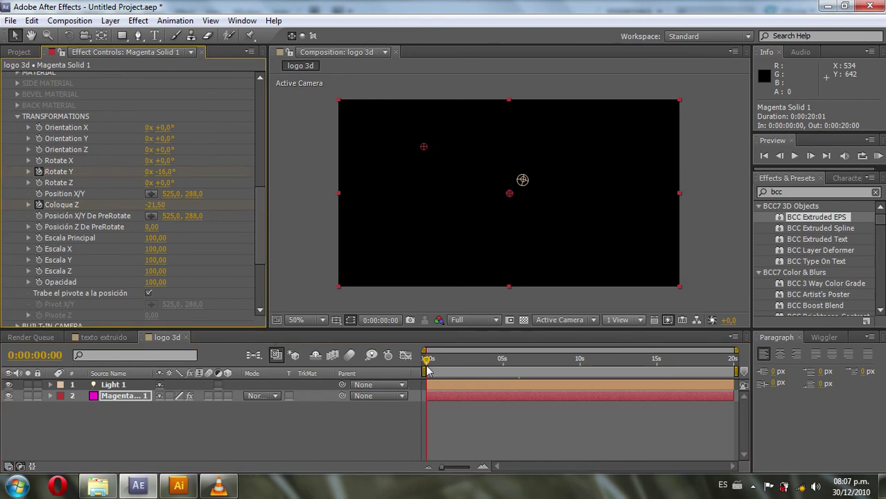
mouse_move(427, 359)
left_mouse_down()
mouse_move(512, 360)
mouse_move(519, 369)
left_mouse_up()
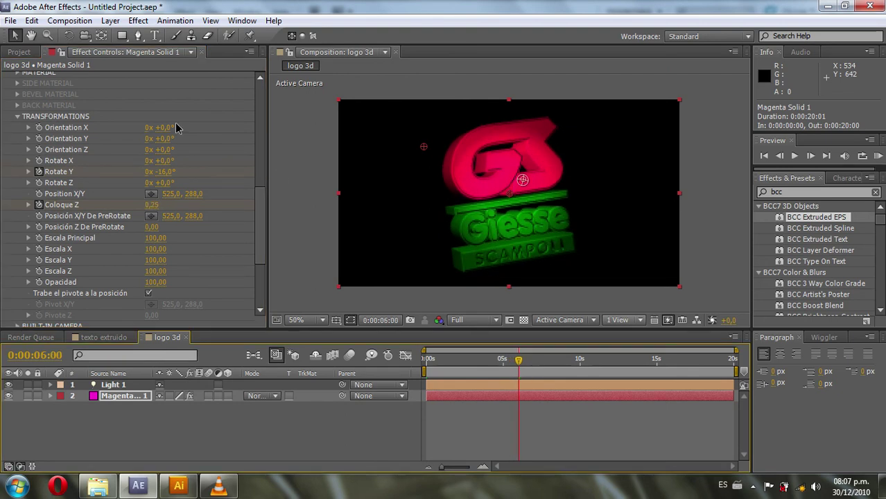
mouse_move(158, 172)
left_mouse_down()
mouse_move(342, 229)
mouse_move(489, 248)
left_mouse_up()
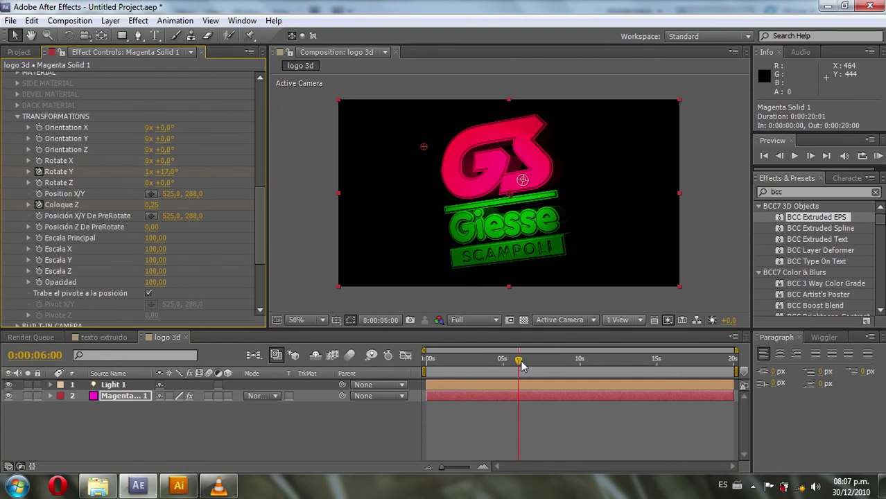
left_click_drag(494, 375, 416, 374)
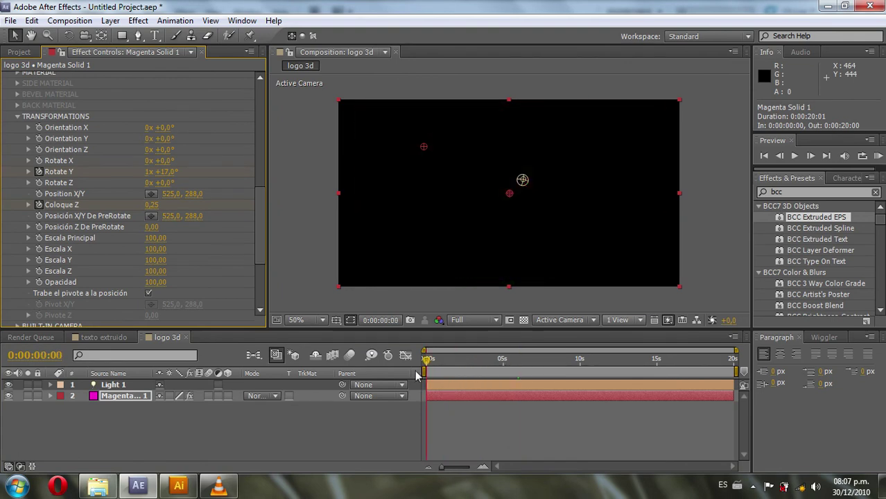
- Run a RAM Preview to cache and play the 501-frame logo fly-in at 25 fps
left_click(878, 155)
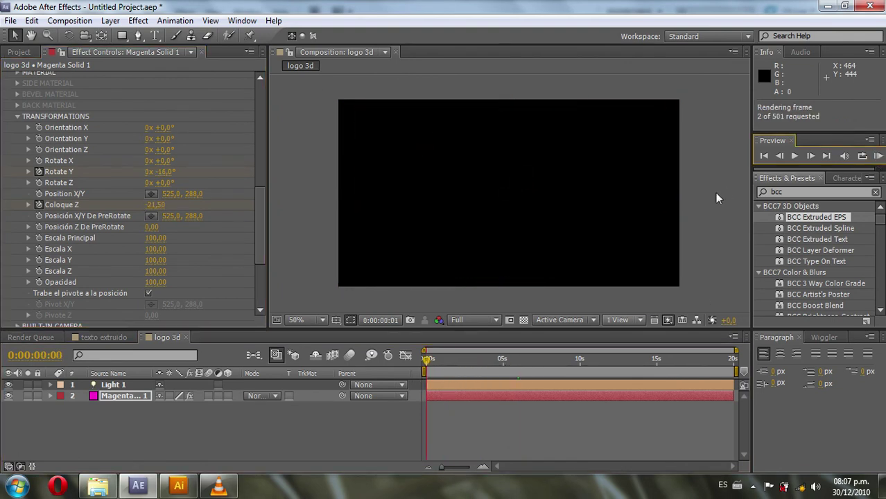